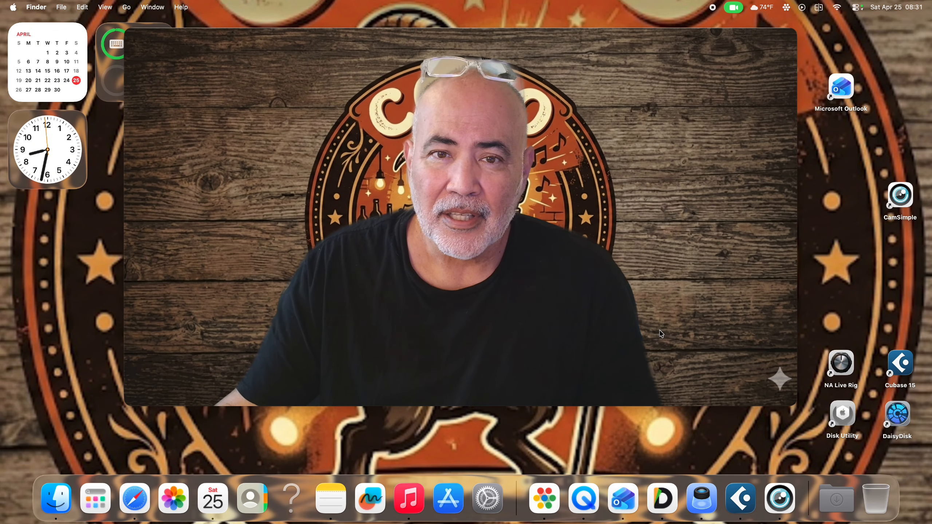
Step: Shrink the CamSimple camera preview window and park it near the upper edge of the desktop
{"action": "left_click", "coordinate": [128, 404]}
{"action": "left_click_drag", "start_coordinate": [126, 405], "coordinate": [546, 170]}
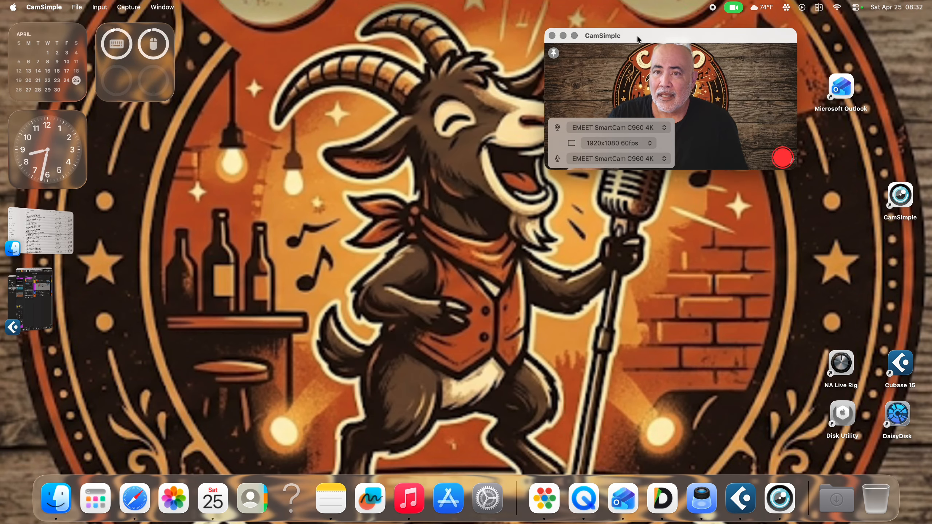
{"action": "left_click_drag", "start_coordinate": [667, 34], "coordinate": [789, 36]}
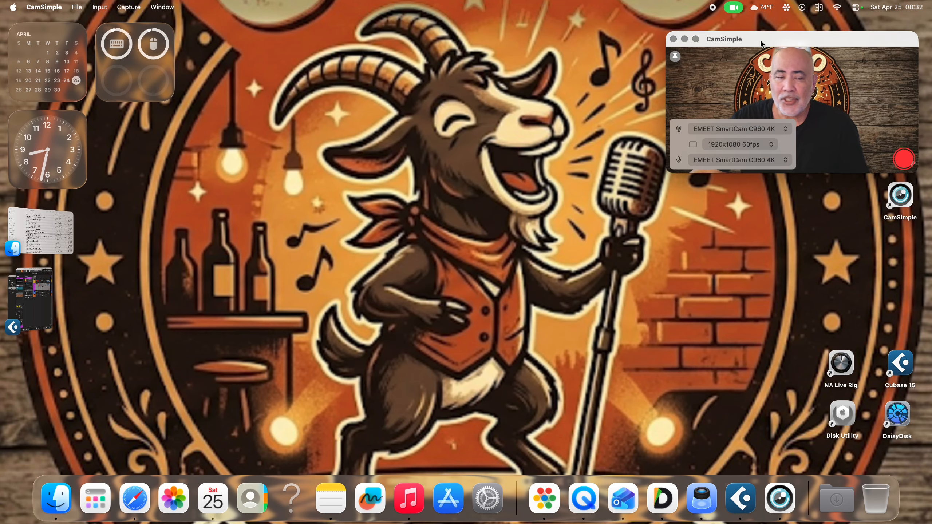
Step: Switch to the Cubase project, widen its window to show the arrangement, and move the camera preview off the tracks
{"action": "left_click", "coordinate": [31, 299]}
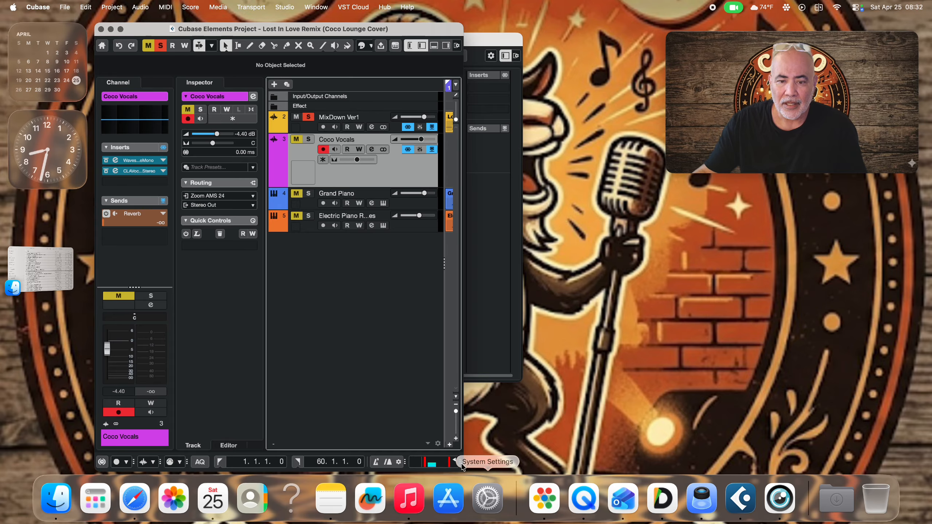
{"action": "left_click_drag", "start_coordinate": [462, 470], "coordinate": [901, 466]}
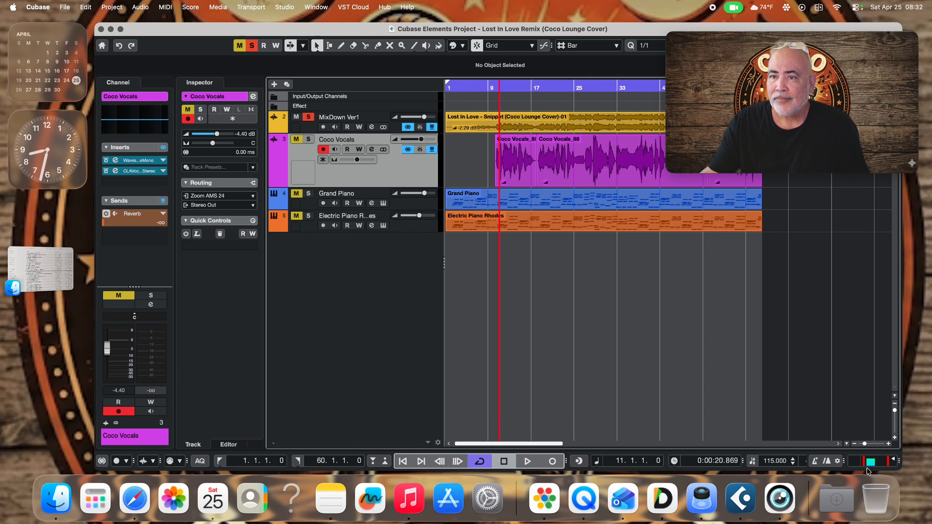
{"action": "left_click_drag", "start_coordinate": [824, 38], "coordinate": [815, 282]}
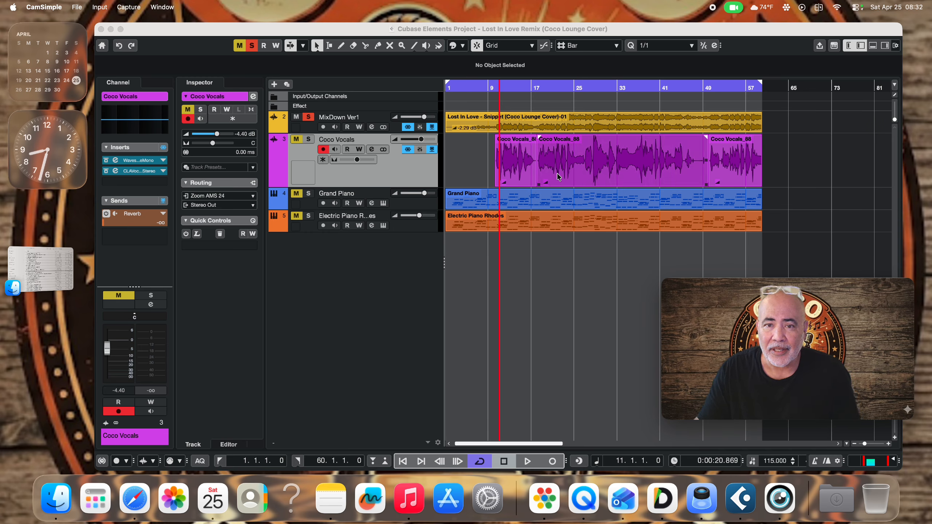
Step: Play the soloed MixDown Ver1 track from bar 10 and stop playback after a few bars
{"action": "left_click", "coordinate": [495, 88]}
{"action": "left_click", "coordinate": [493, 85]}
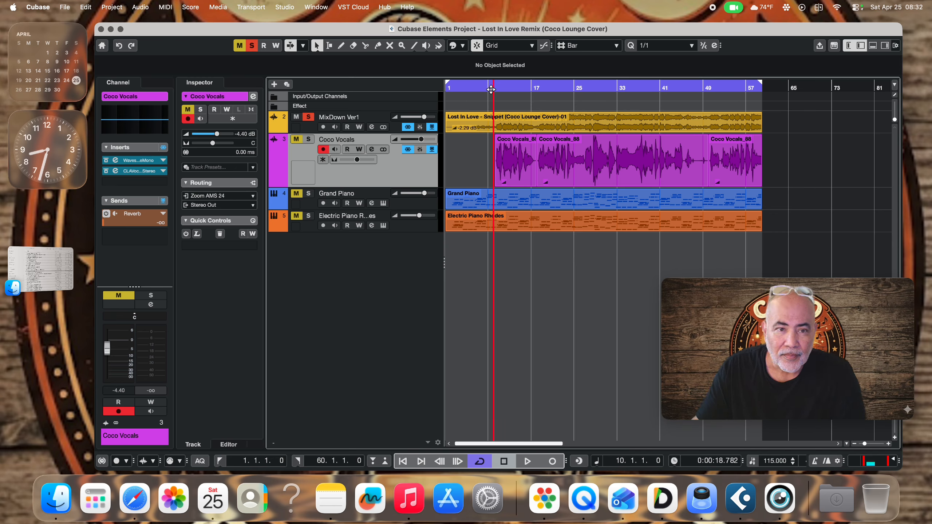
{"action": "mouse_move", "coordinate": [432, 119]}
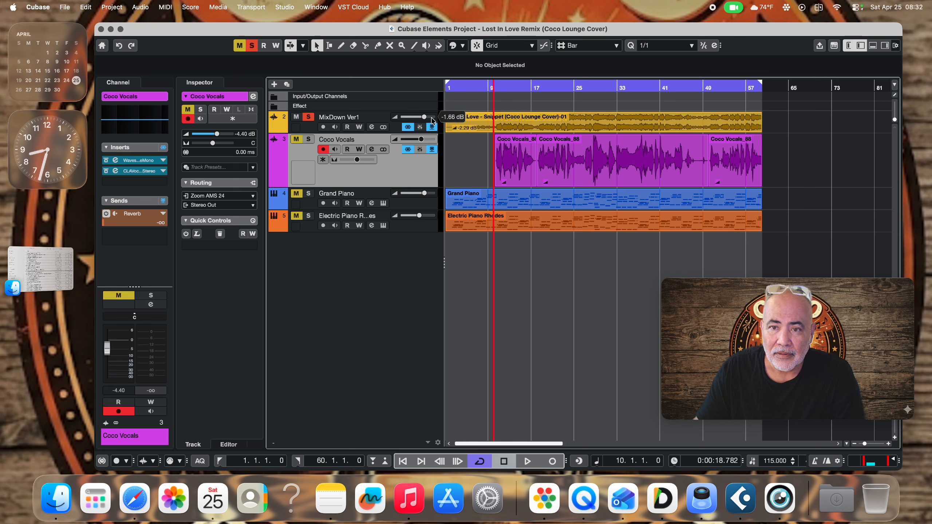
{"action": "key", "text": "space"}
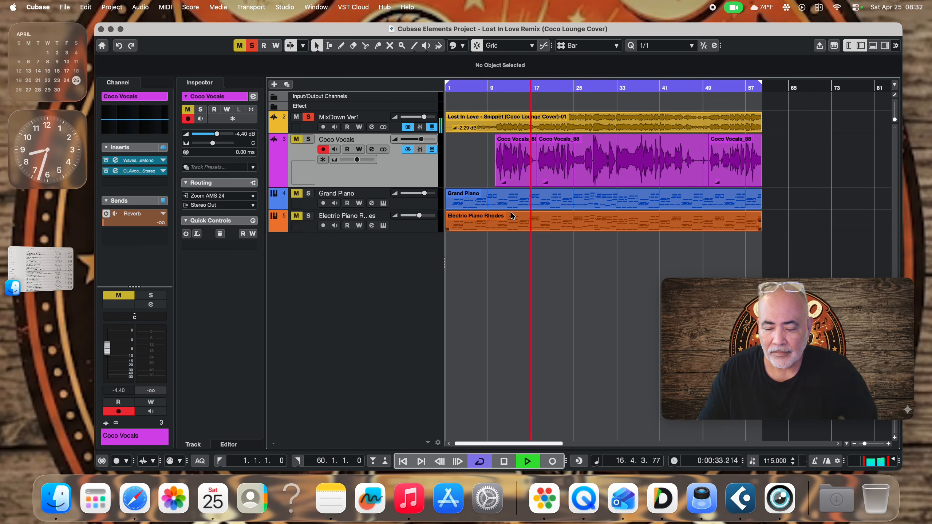
{"action": "left_click", "coordinate": [505, 462]}
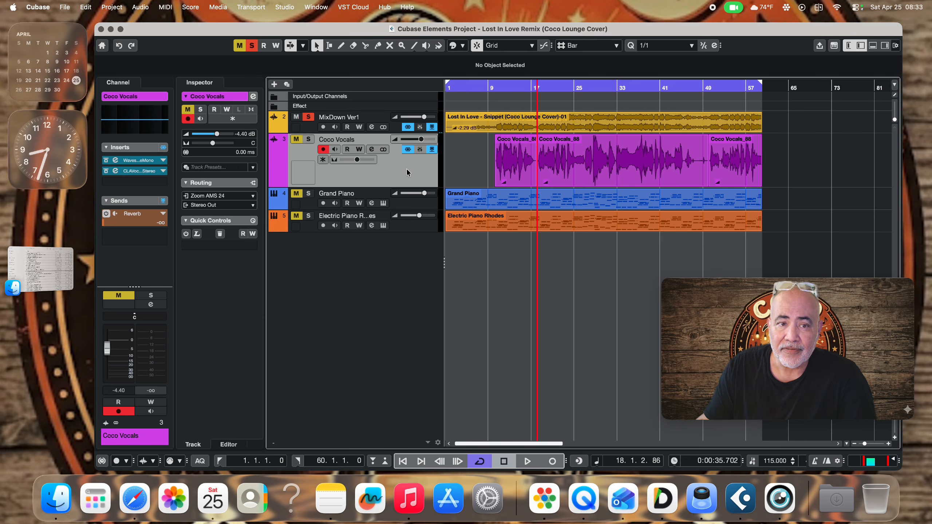
Step: Select the Grand Piano, Electric Piano Rhodes and MixDown Ver1 tracks one after another to compare MIDI and audio tracks
{"action": "left_click", "coordinate": [418, 205]}
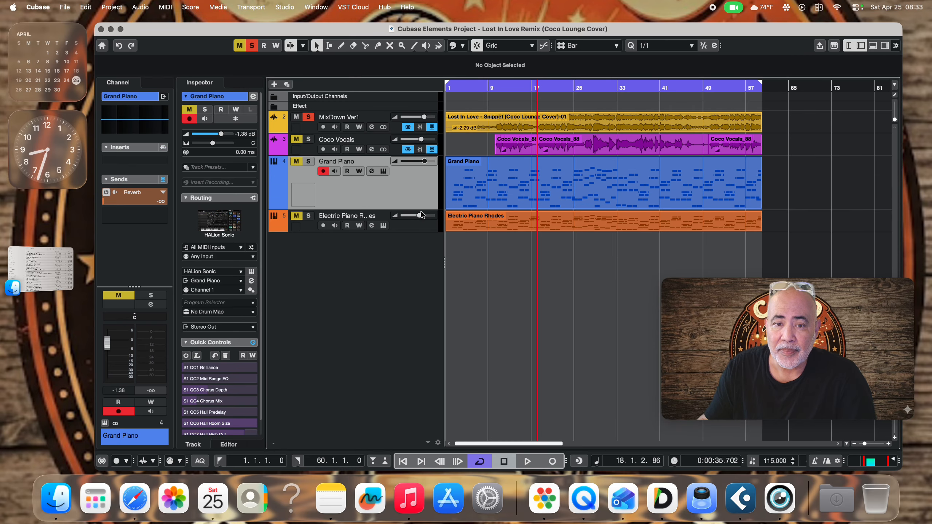
{"action": "left_click", "coordinate": [425, 230]}
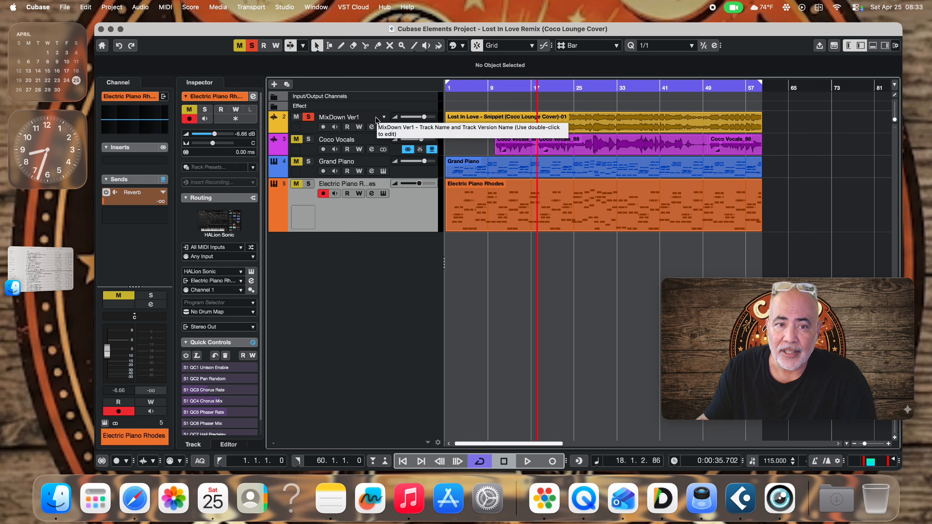
{"action": "left_click", "coordinate": [307, 132]}
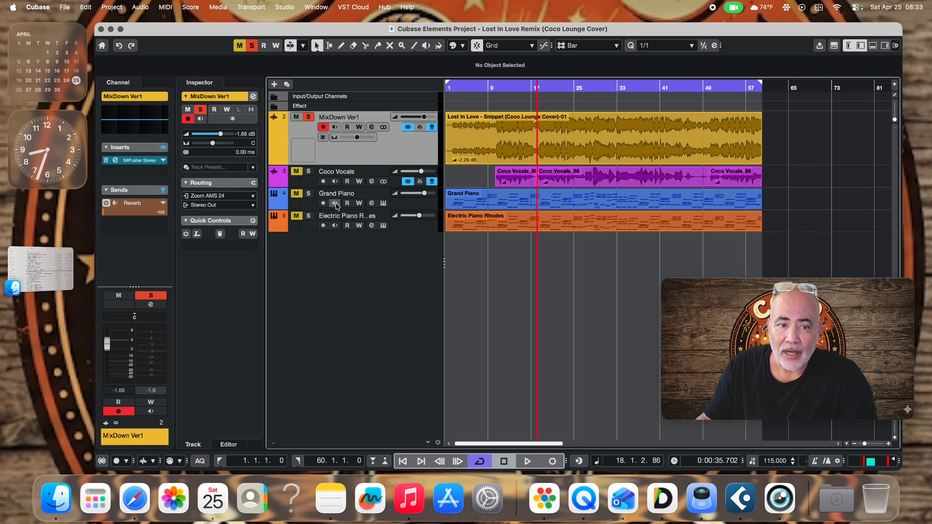
Step: Give the MixDown Ver1 audio event a fade-in about 15 bars long
{"action": "left_click", "coordinate": [500, 132]}
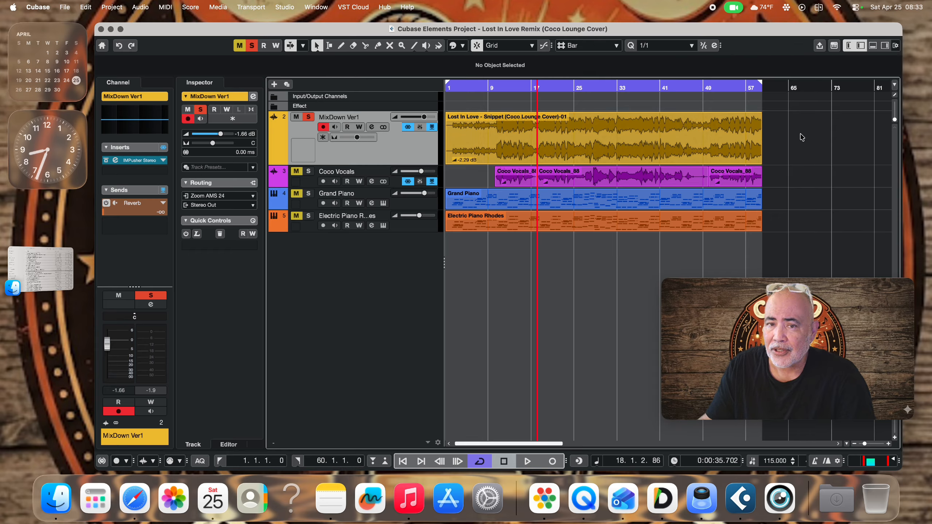
{"action": "left_click", "coordinate": [450, 115]}
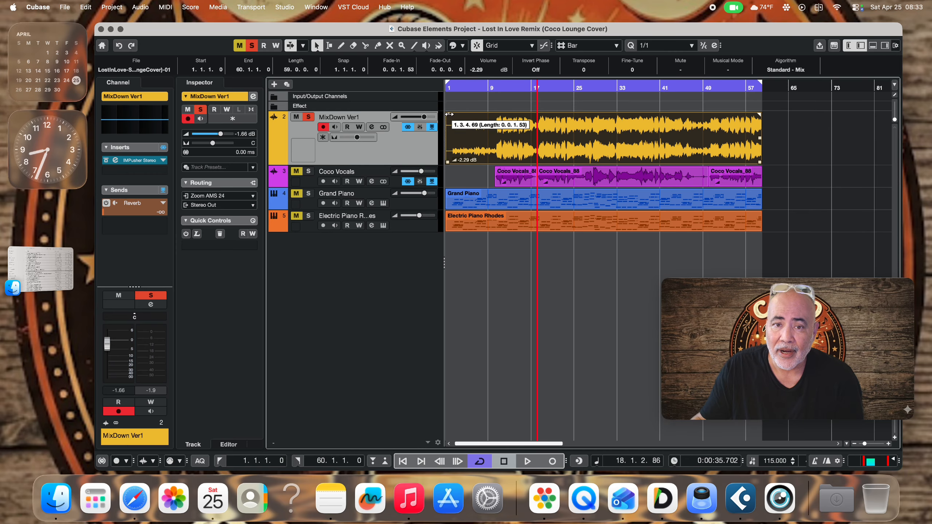
{"action": "left_click_drag", "start_coordinate": [449, 114], "coordinate": [531, 133]}
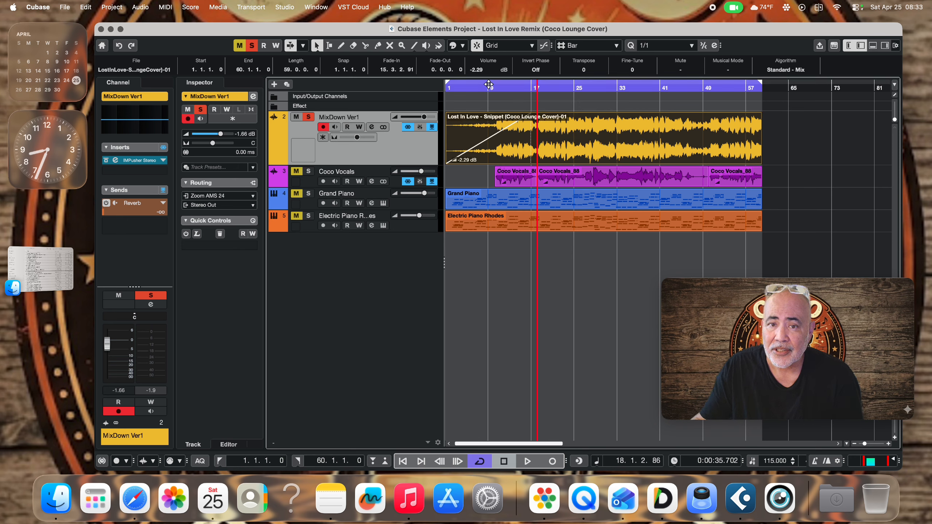
Step: Audition the MixDown Ver1 fade-in from bar 8 and stop playback
{"action": "left_click", "coordinate": [488, 84]}
{"action": "left_click", "coordinate": [483, 85]}
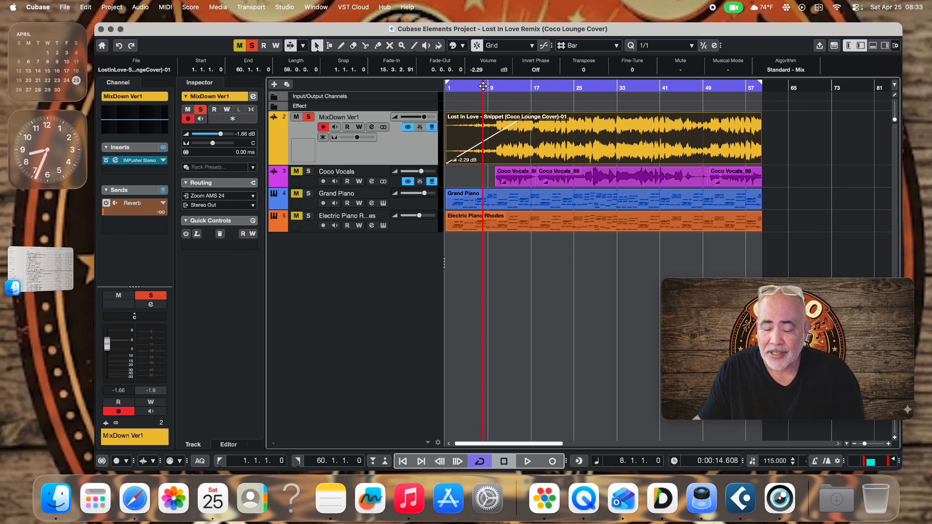
{"action": "key", "text": "space"}
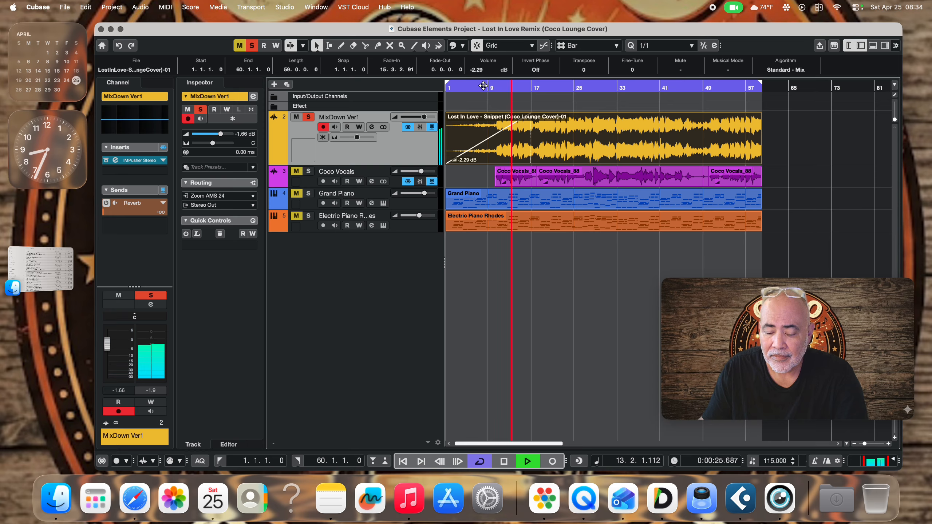
{"action": "key", "text": "space"}
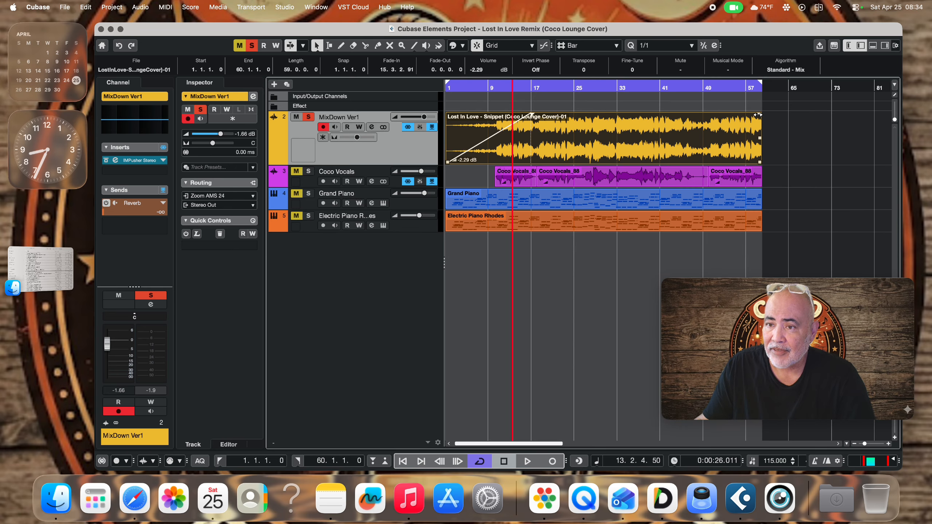
Step: Give the MixDown Ver1 event a fade-out about 10 bars long and audition it from bar 51
{"action": "left_click_drag", "start_coordinate": [757, 115], "coordinate": [705, 134]}
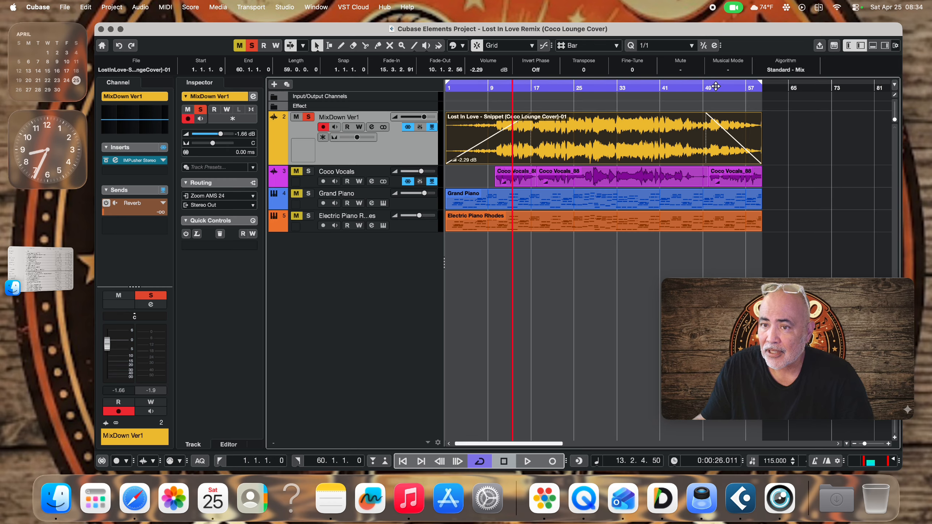
{"action": "left_click", "coordinate": [714, 88]}
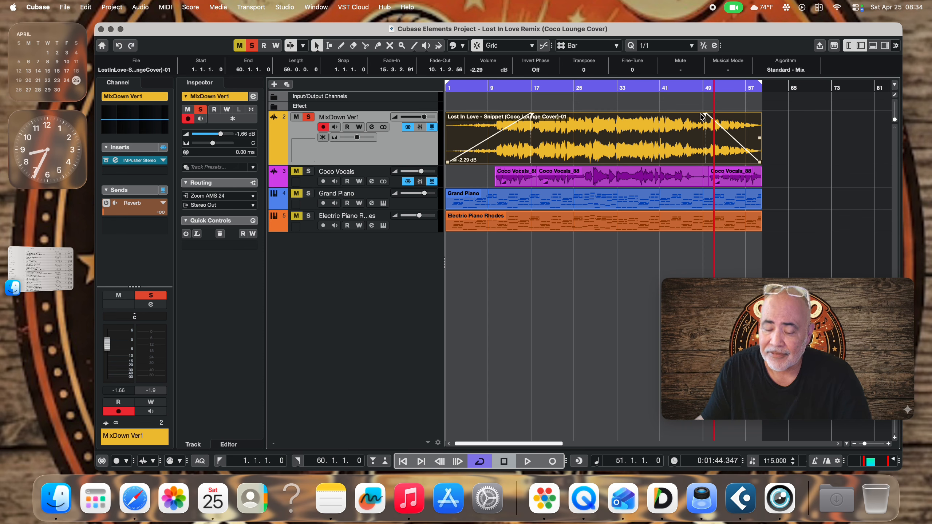
{"action": "key", "text": "space"}
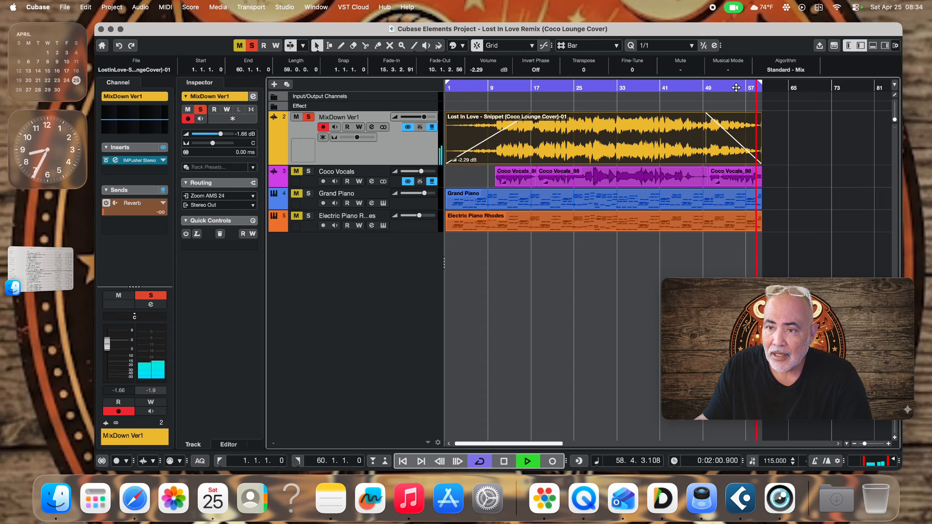
{"action": "key", "text": "space"}
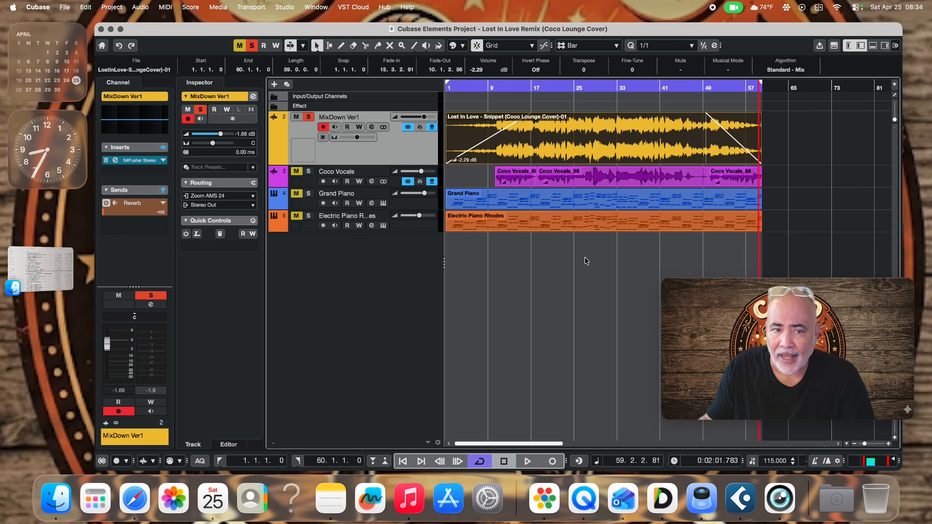
Step: Select the Electric Piano Rhodes track, mute MixDown Ver1 and solo the electric piano
{"action": "left_click", "coordinate": [420, 229]}
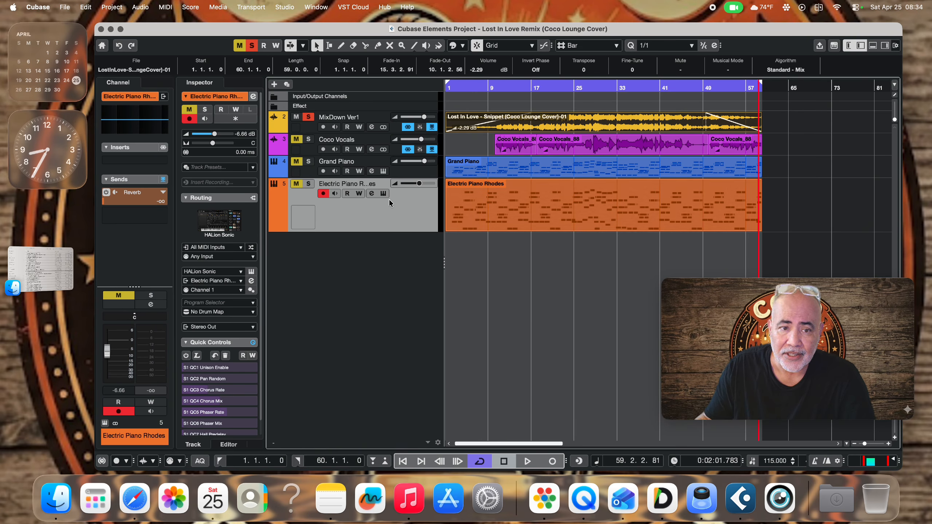
{"action": "left_click", "coordinate": [294, 118]}
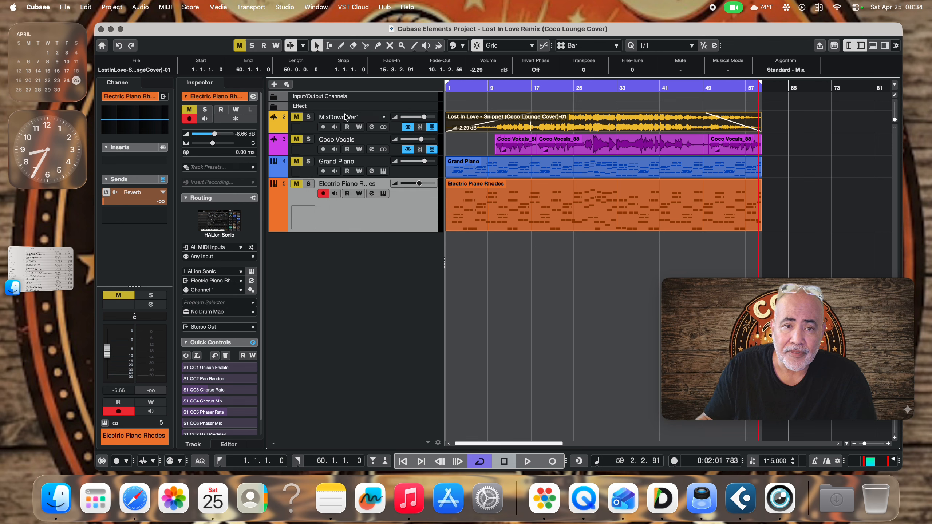
{"action": "left_click", "coordinate": [309, 184]}
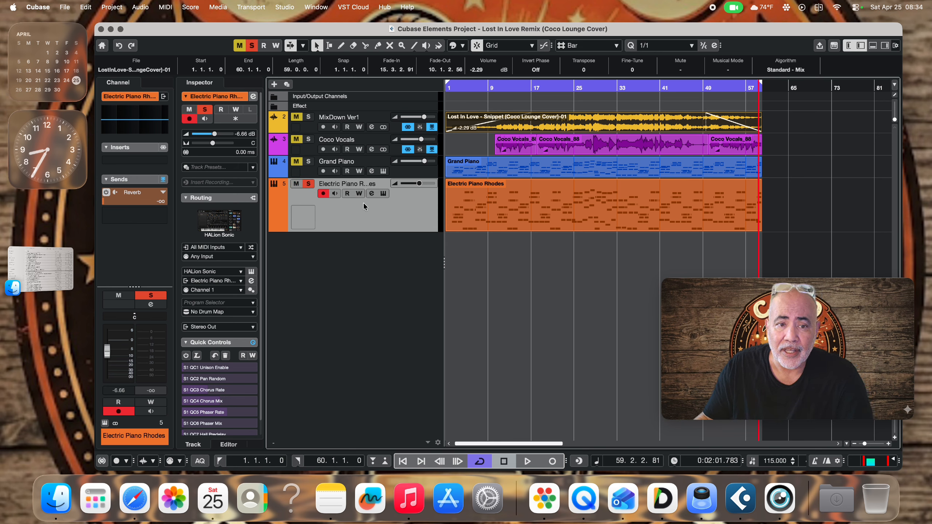
Step: Play the Electric Piano Rhodes track from bar 3, raise its volume to -0.35 dB, and stop playback
{"action": "left_click", "coordinate": [455, 88]}
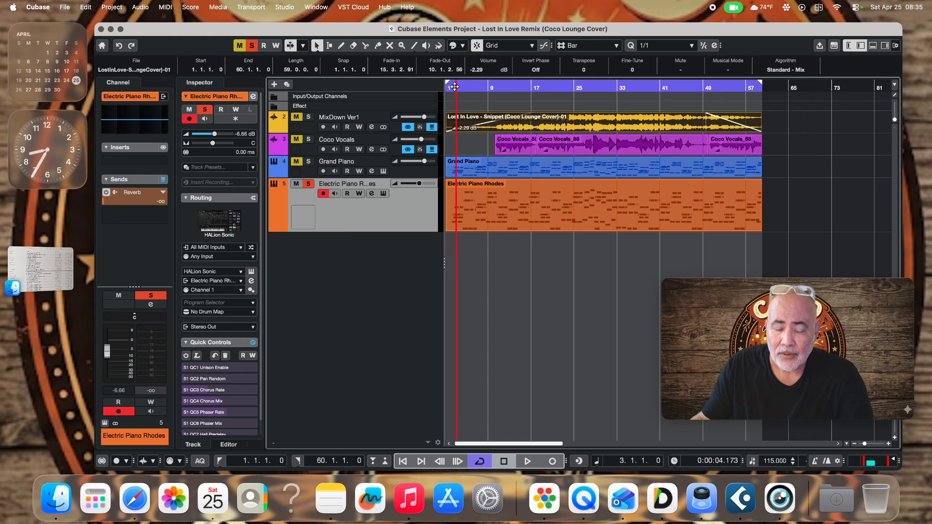
{"action": "key", "text": "space"}
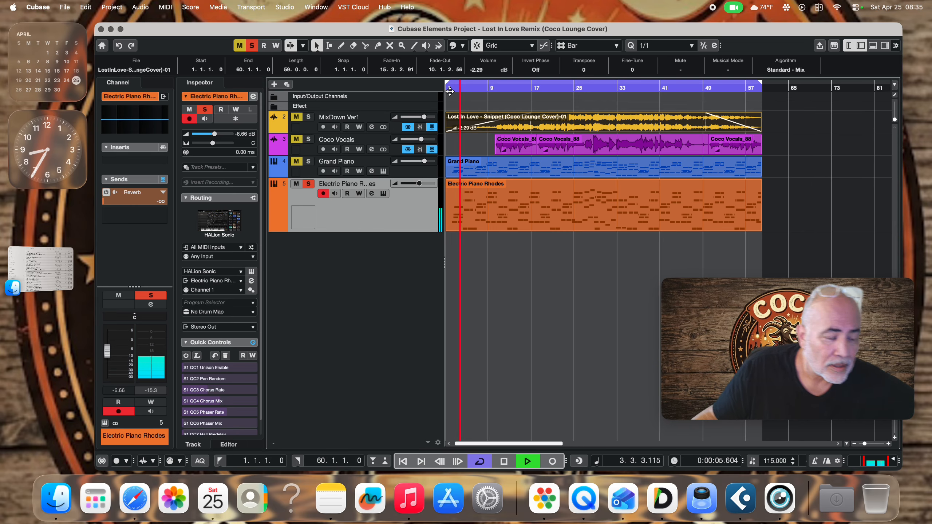
{"action": "left_click_drag", "start_coordinate": [420, 183], "coordinate": [427, 184]}
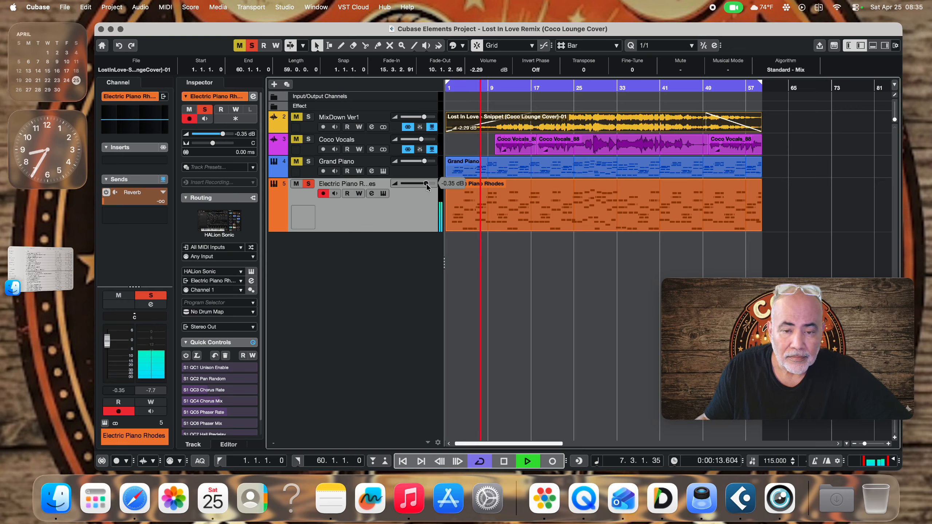
{"action": "key", "text": "space"}
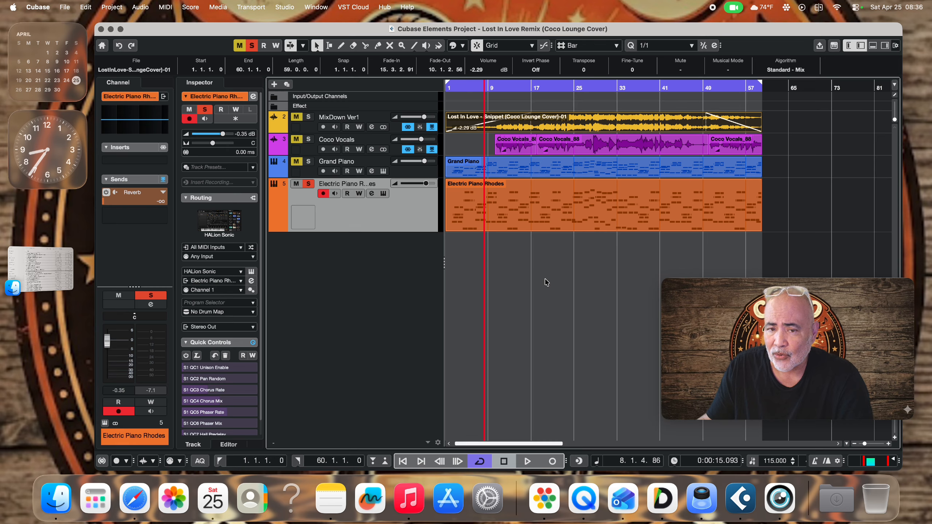
Step: Enable read and write automation on the Electric Piano Rhodes track
{"action": "left_click", "coordinate": [534, 202]}
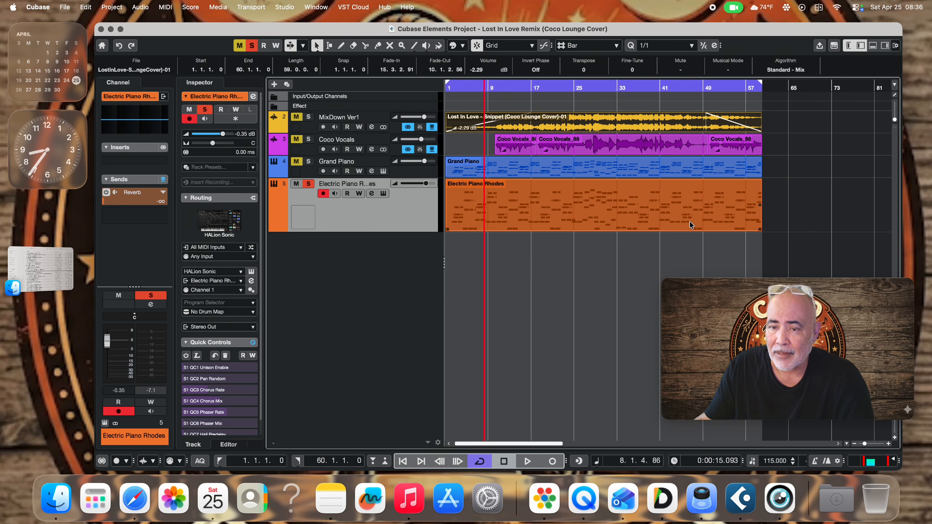
{"action": "left_click", "coordinate": [347, 197]}
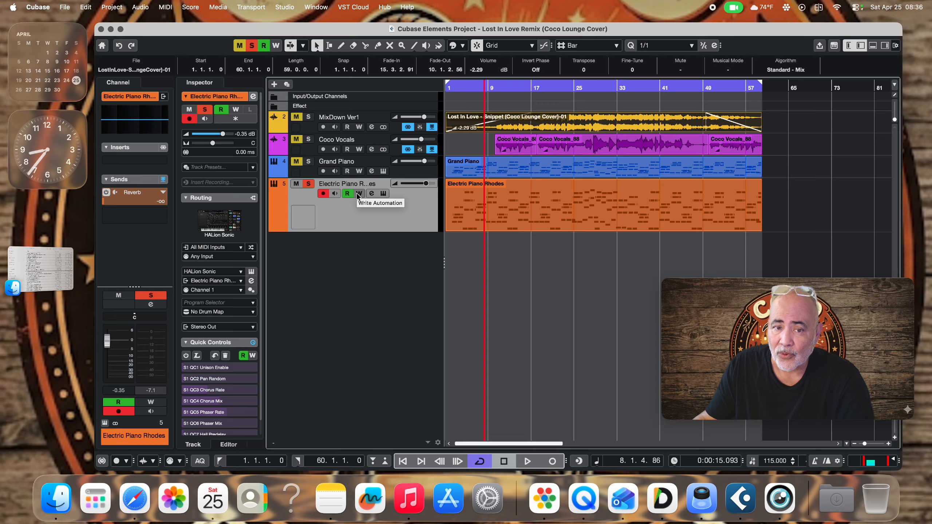
{"action": "left_click", "coordinate": [358, 194]}
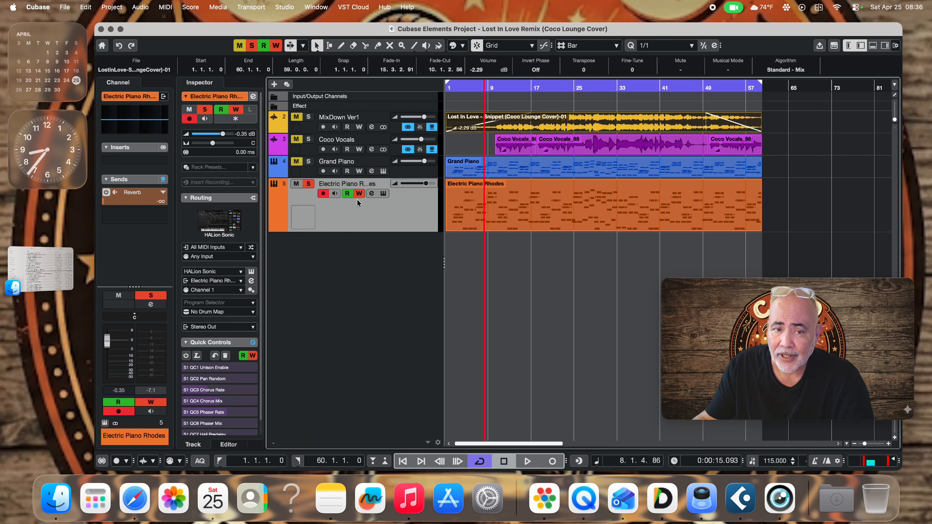
Step: Return the playhead to the project start and lower the Electric Piano Rhodes volume all the way to -∞ dB
{"action": "left_click", "coordinate": [482, 200]}
{"action": "key", "text": "Home"}
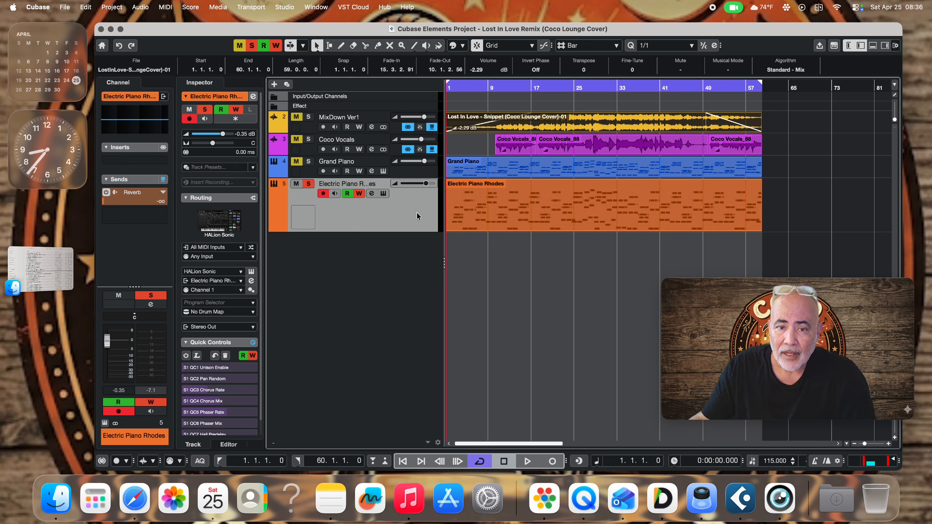
{"action": "mouse_move", "coordinate": [425, 183]}
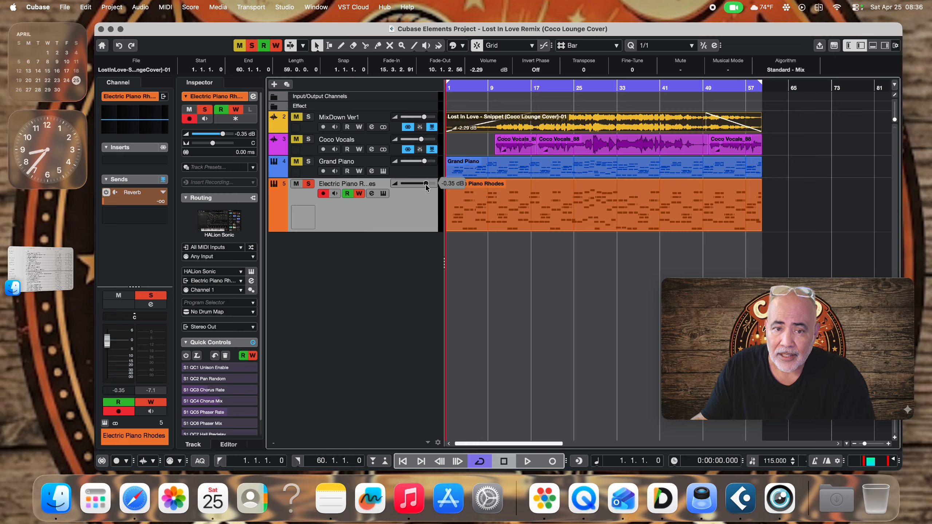
{"action": "left_click_drag", "start_coordinate": [425, 183], "coordinate": [397, 186]}
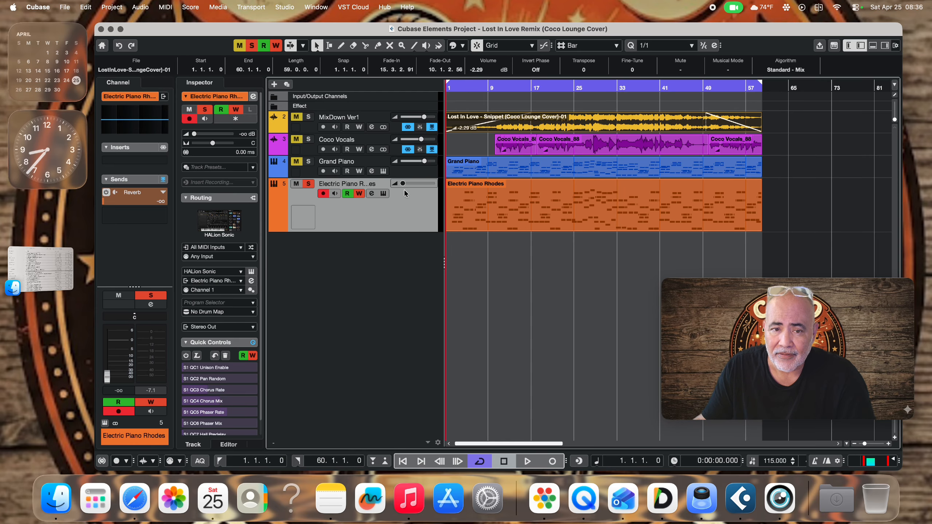
Step: Set the Electric Piano Rhodes volume to -54.3 dB and record a fade-in from the project start by raising it to 2.00 dB
{"action": "left_click_drag", "start_coordinate": [402, 182], "coordinate": [405, 184]}
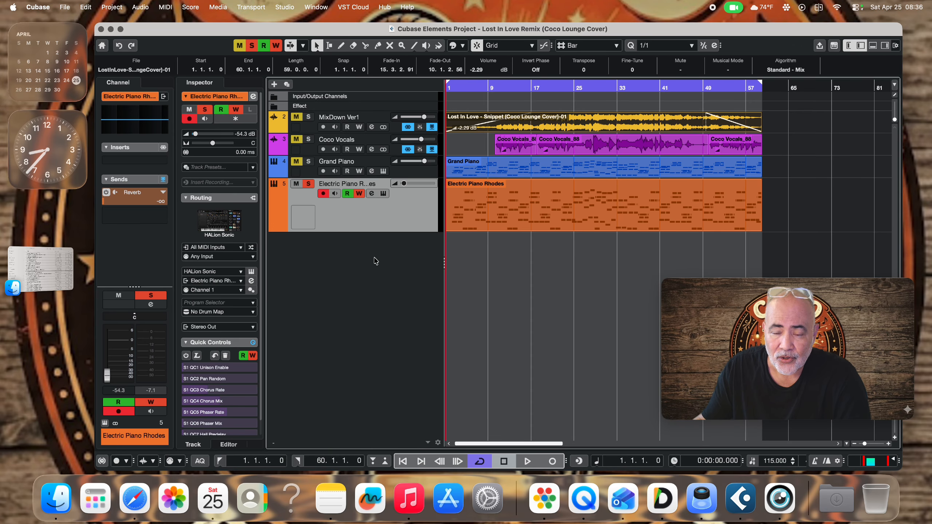
{"action": "key", "text": "space"}
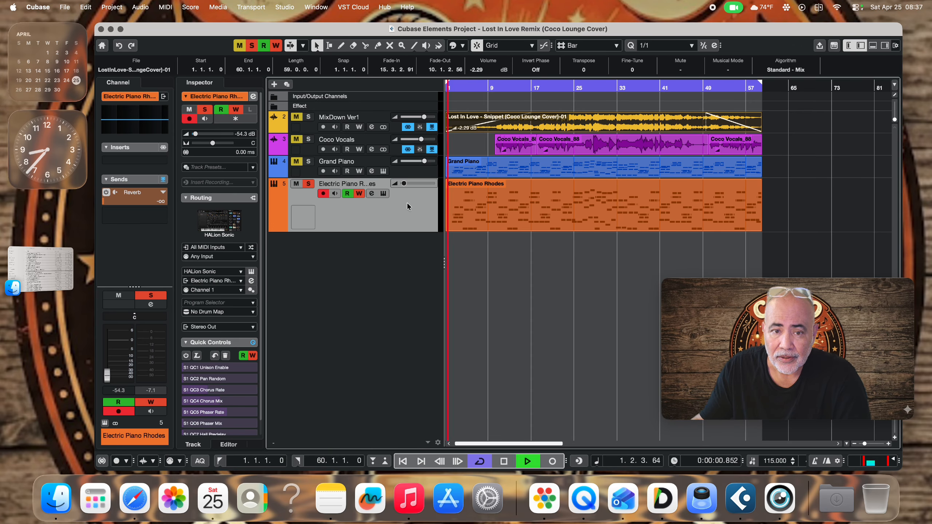
{"action": "left_click_drag", "start_coordinate": [405, 182], "coordinate": [430, 196]}
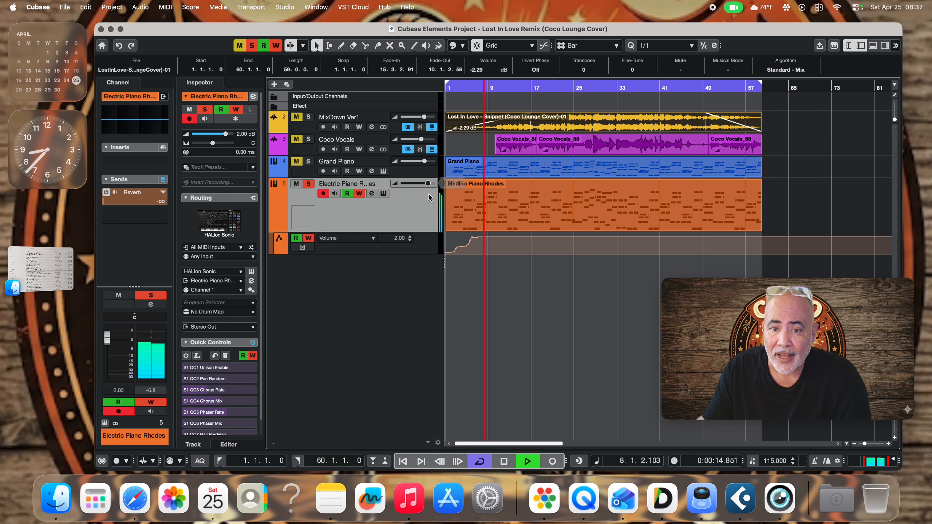
{"action": "key", "text": "space"}
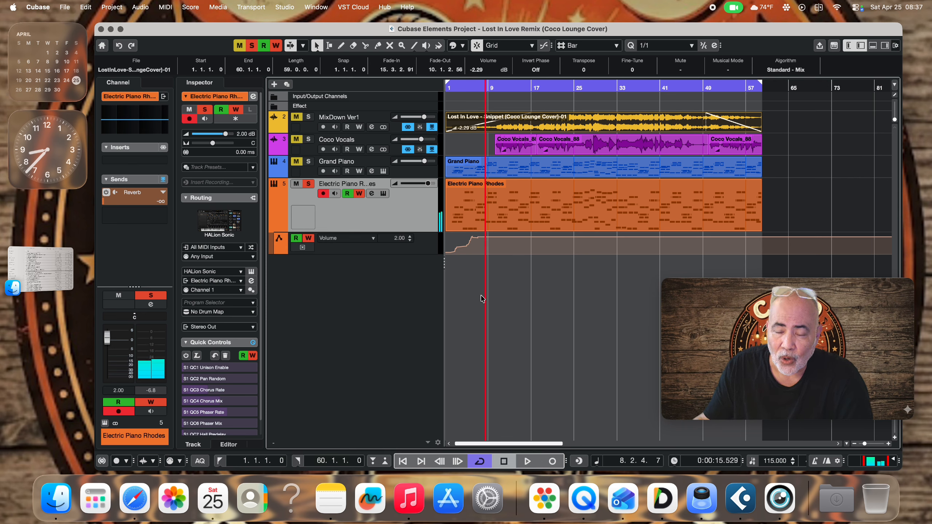
Step: Undo both written passes of volume automation on the Electric Piano Rhodes track
{"action": "left_click", "coordinate": [88, 8]}
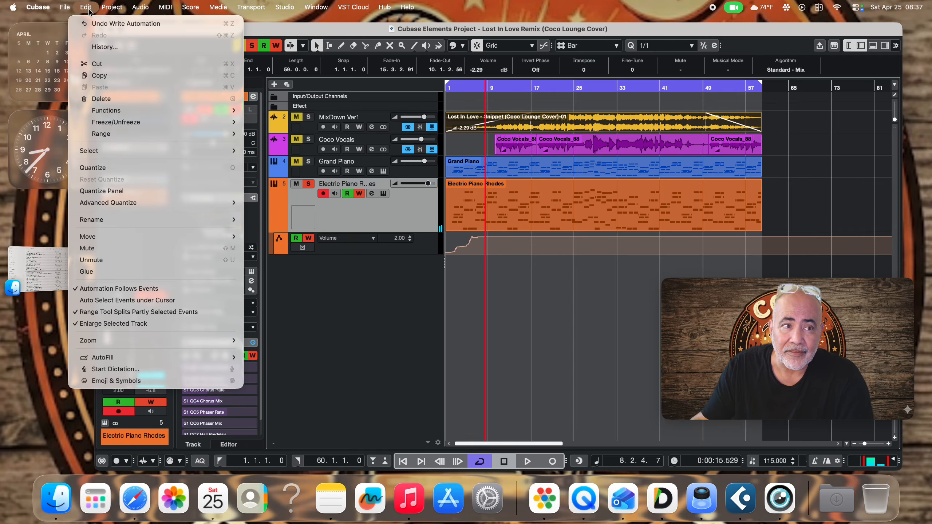
{"action": "left_click", "coordinate": [100, 28]}
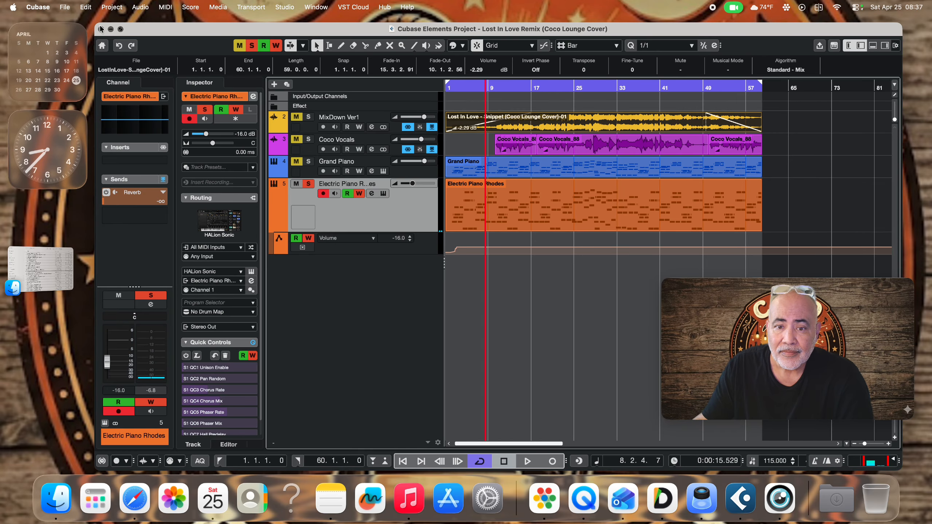
{"action": "left_click", "coordinate": [87, 8]}
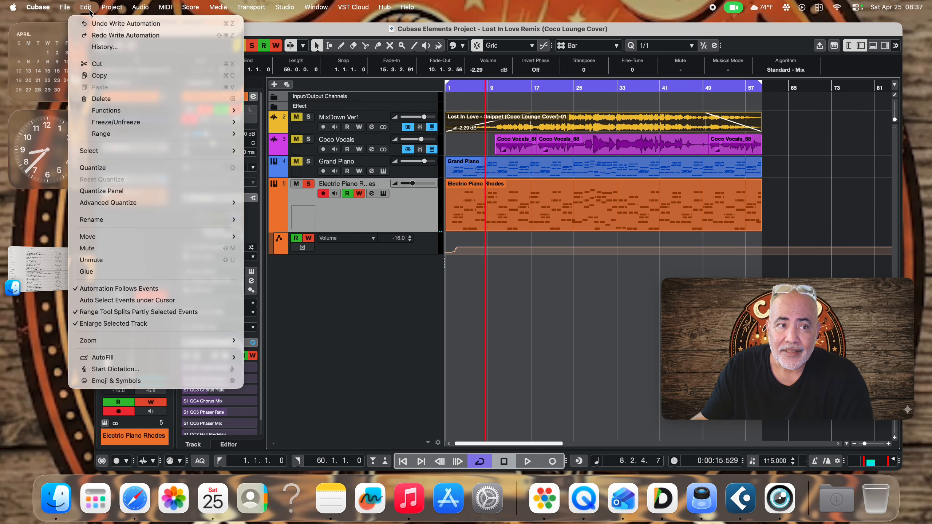
{"action": "left_click", "coordinate": [95, 26]}
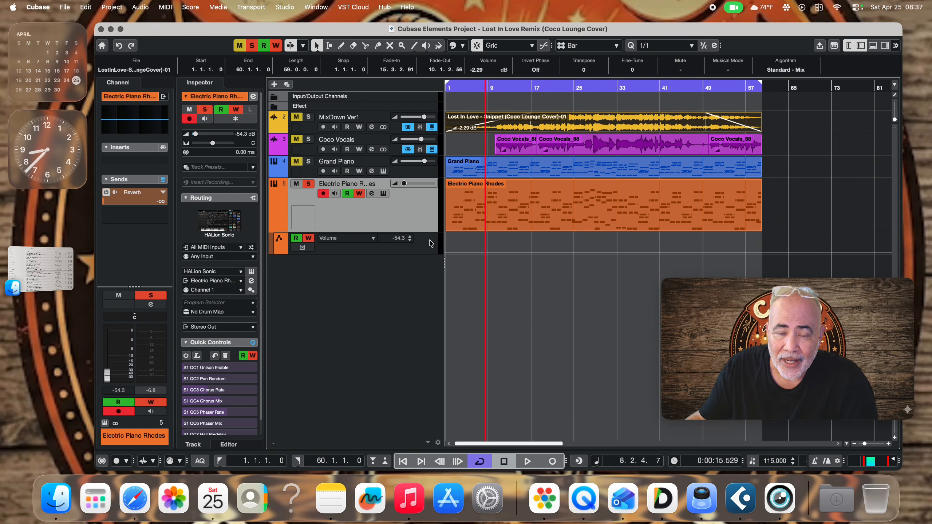
Step: Lower the Electric Piano Rhodes volume to -∞ dB and draw a volume automation ramp from the project start up to 6.02 dB at bar 10
{"action": "left_click_drag", "start_coordinate": [404, 184], "coordinate": [402, 190]}
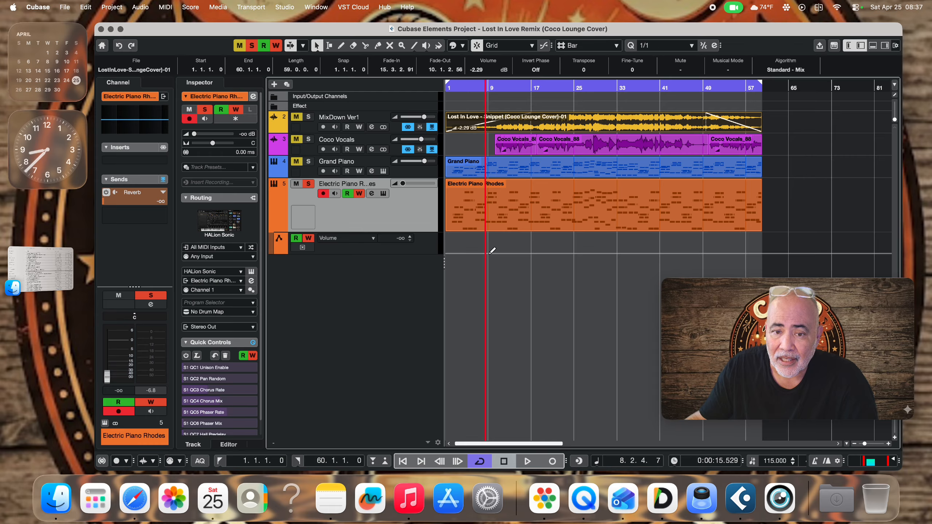
{"action": "left_click_drag", "start_coordinate": [493, 251], "coordinate": [490, 256]}
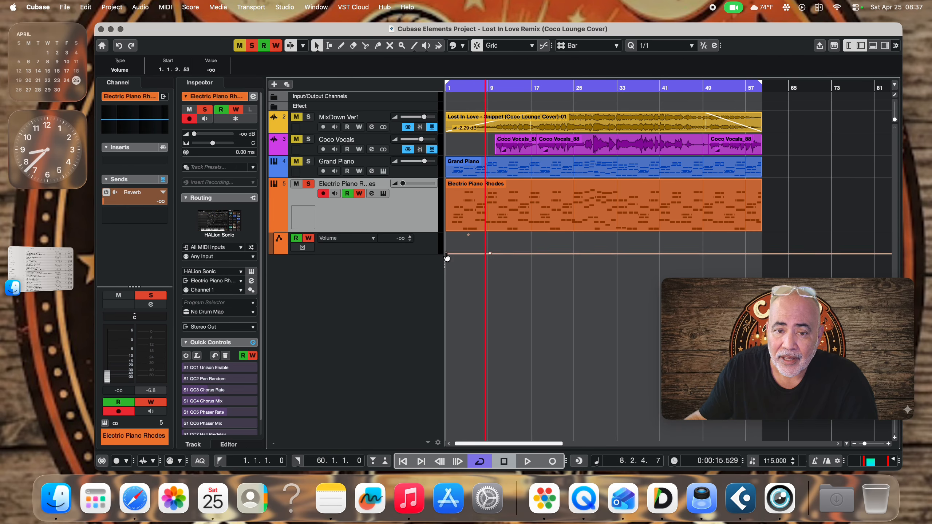
{"action": "left_click", "coordinate": [492, 250]}
{"action": "mouse_move", "coordinate": [493, 254]}
{"action": "left_mouse_down"}
{"action": "mouse_move", "coordinate": [491, 243]}
{"action": "mouse_move", "coordinate": [510, 238]}
{"action": "mouse_move", "coordinate": [497, 238]}
{"action": "left_mouse_up"}
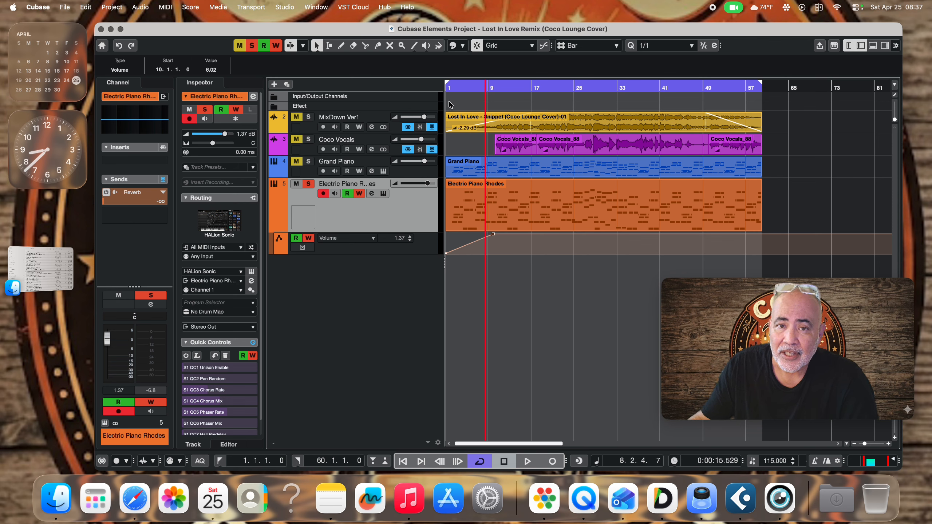
Step: Play the automated fade-in from bar 5 with the volume lane selected, and view the lane's list of automatable parameters
{"action": "left_click", "coordinate": [466, 88]}
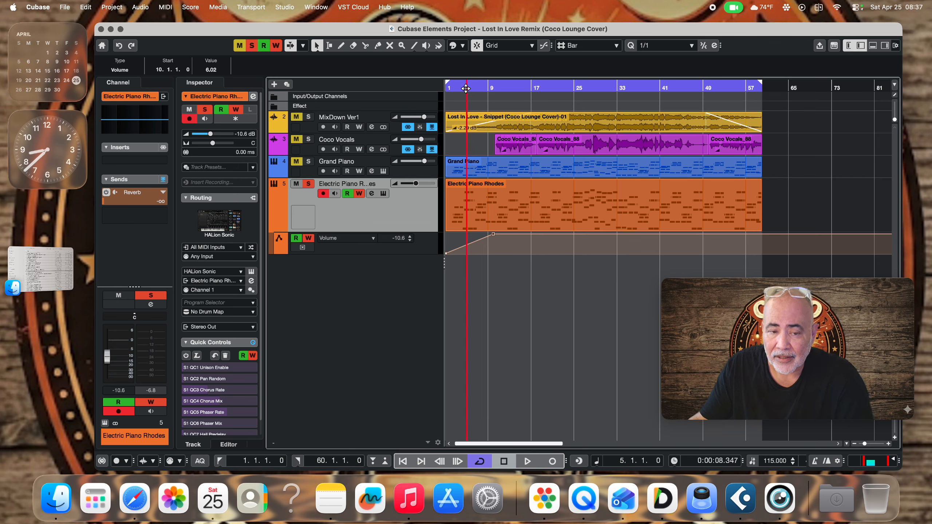
{"action": "key", "text": "space"}
{"action": "left_click", "coordinate": [420, 253]}
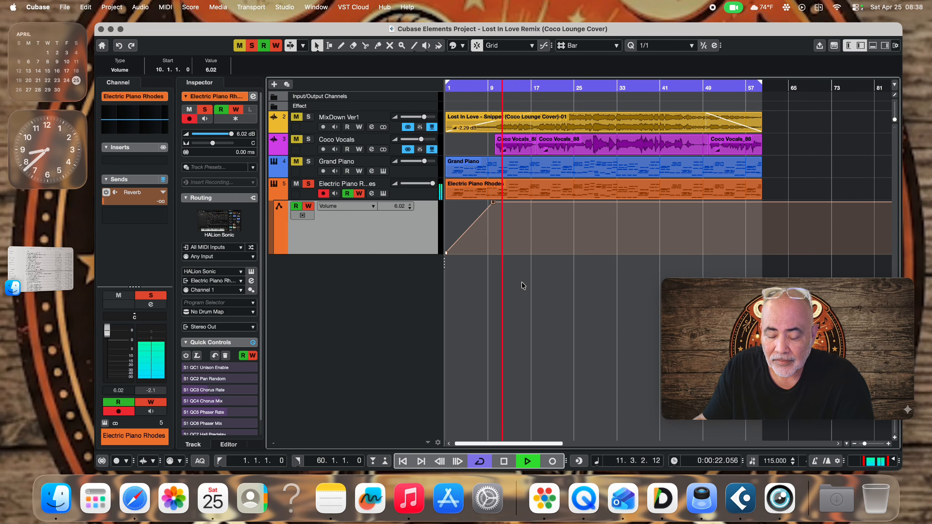
{"action": "key", "text": "space"}
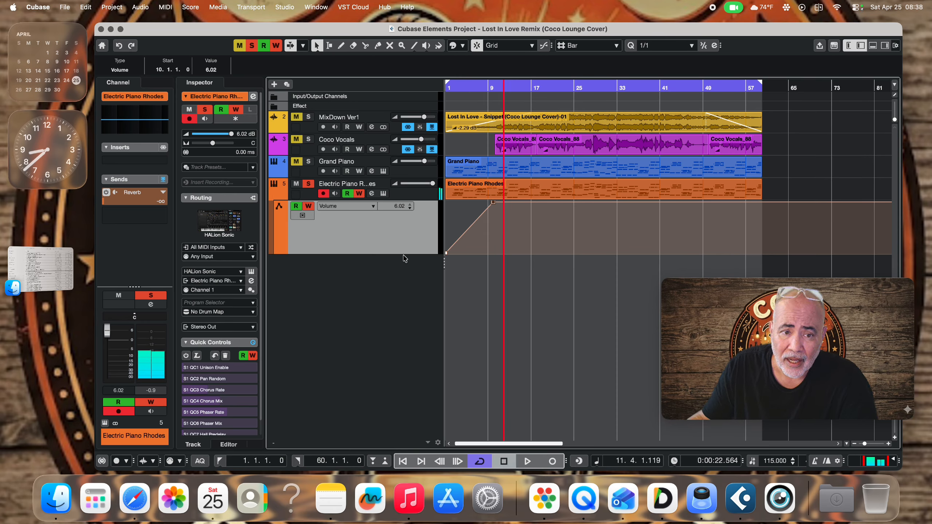
{"action": "left_click", "coordinate": [372, 207]}
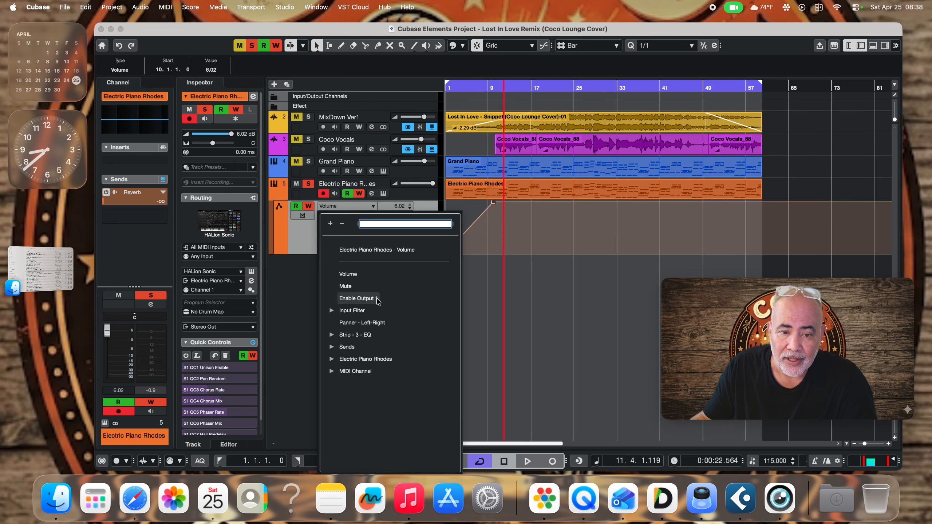
{"action": "left_click", "coordinate": [296, 293]}
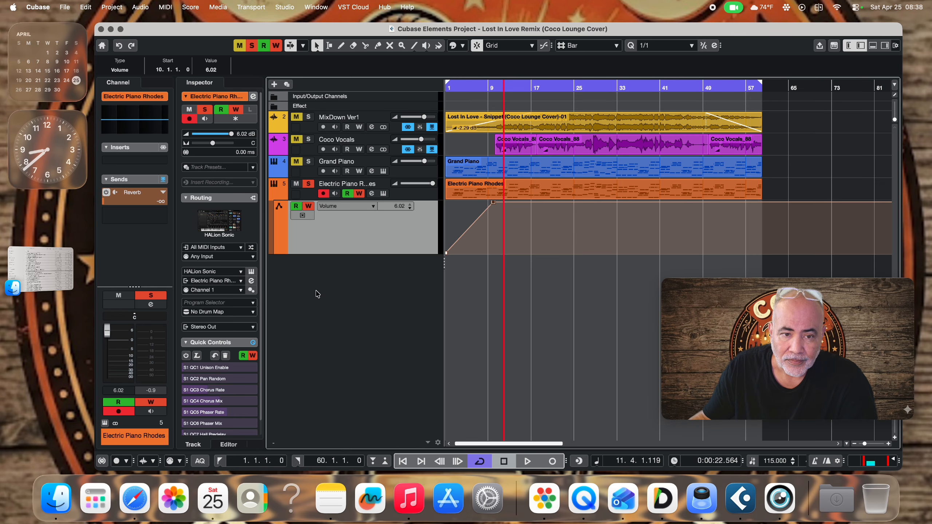
Step: Add volume automation points at about bar 20 and bar 30, lower the latter to -13.2 dB, and play the fade from bar 19
{"action": "left_click", "coordinate": [551, 202]}
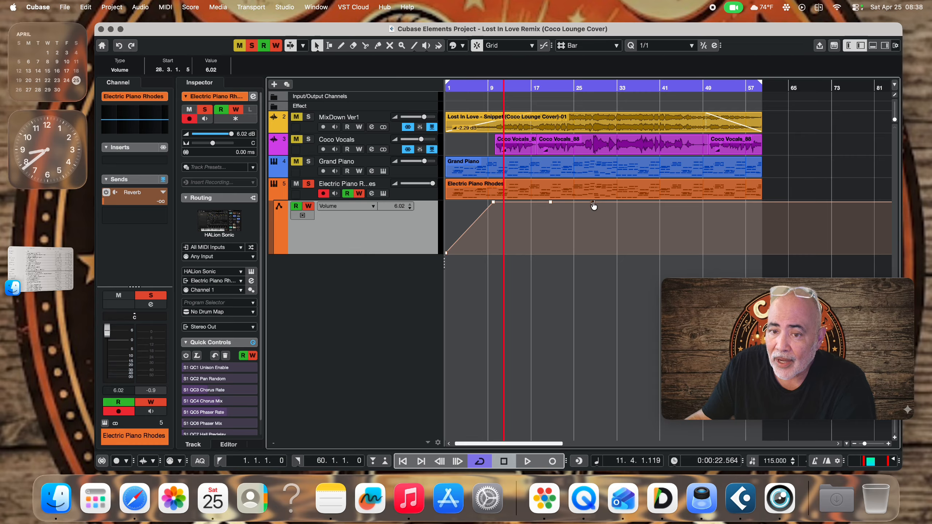
{"action": "left_click_drag", "start_coordinate": [595, 201], "coordinate": [601, 234]}
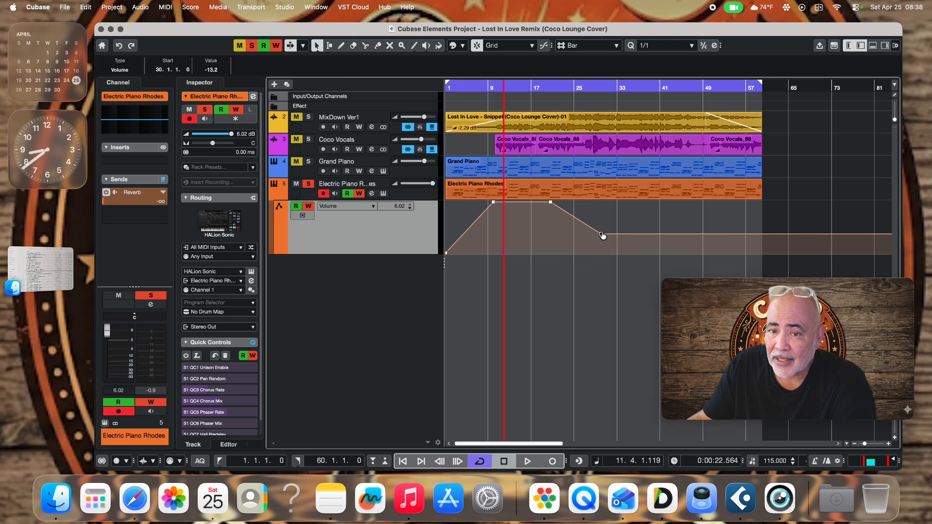
{"action": "left_click", "coordinate": [542, 87]}
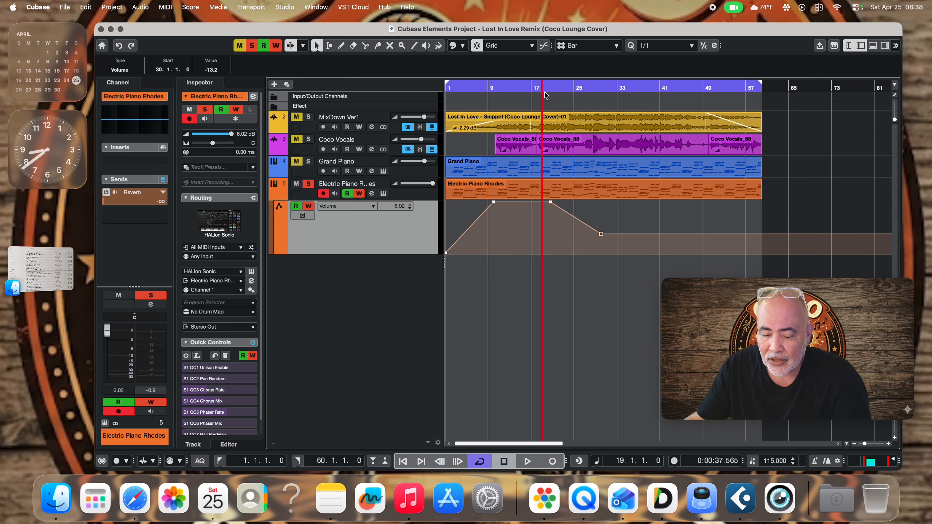
{"action": "key", "text": "space"}
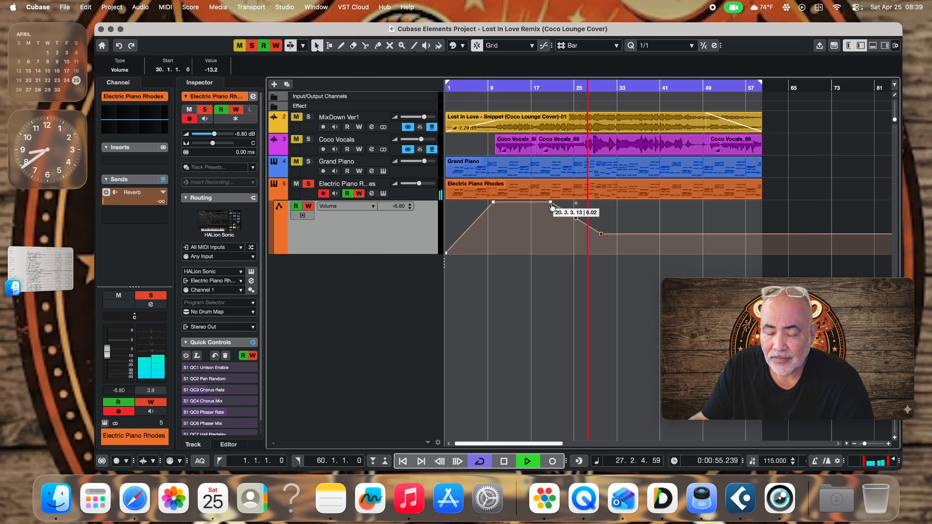
{"action": "key", "text": "space"}
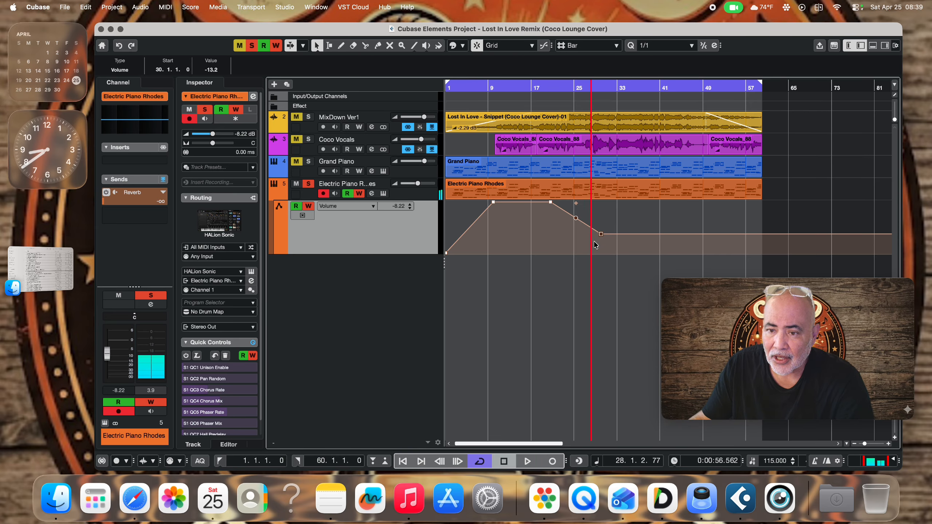
Step: Raise the bar 30 volume point to 6.02 dB and turn off write automation on the Electric Piano Rhodes track
{"action": "left_click_drag", "start_coordinate": [601, 234], "coordinate": [600, 204]}
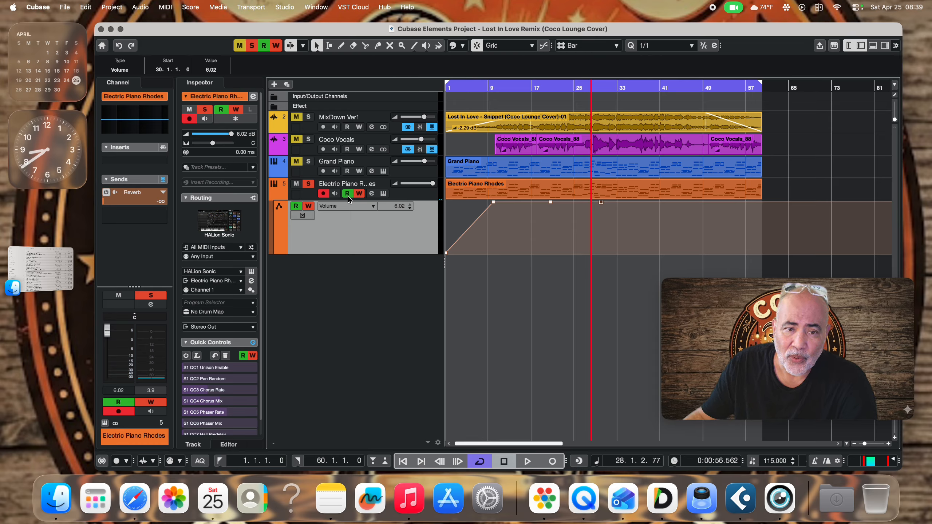
{"action": "left_click", "coordinate": [358, 193]}
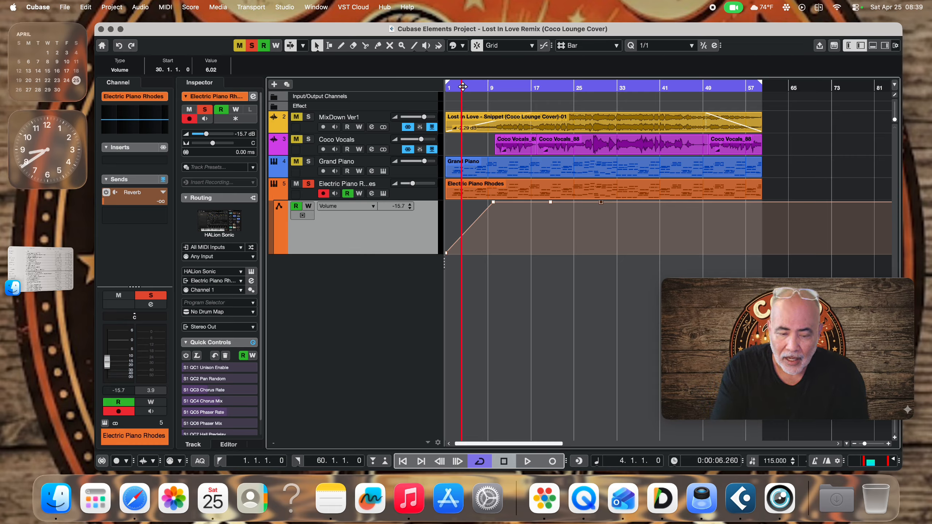
{"action": "key", "text": "Home"}
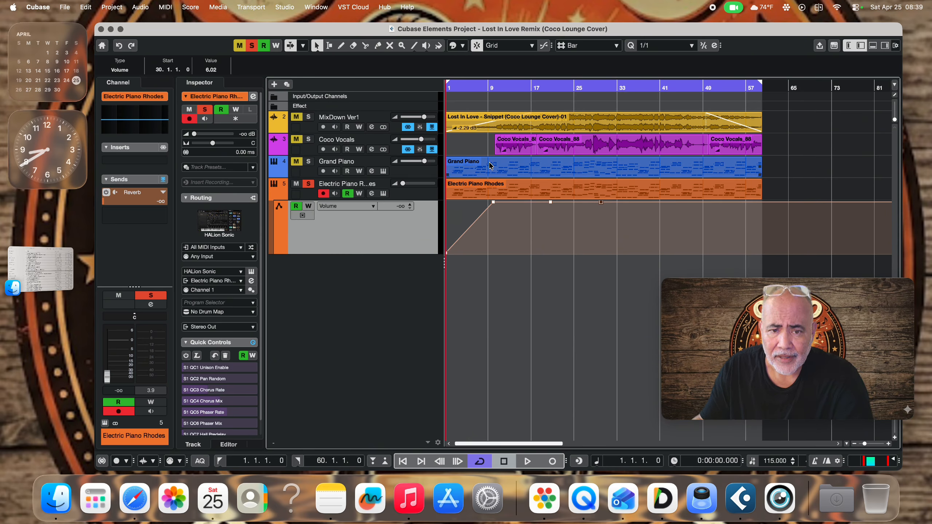
Step: Solo the MixDown Ver1 track and remove the fade-in and fade-out from its audio event
{"action": "left_click", "coordinate": [805, 123]}
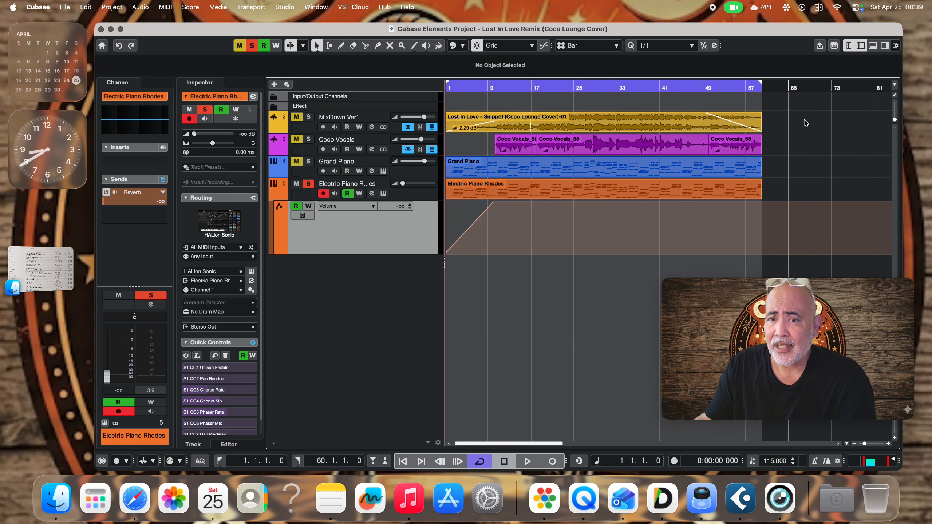
{"action": "left_click", "coordinate": [550, 129]}
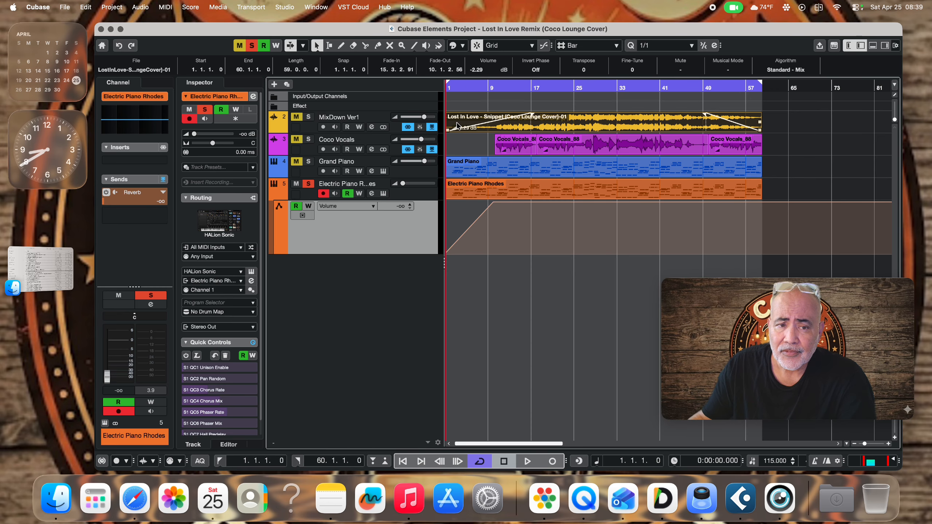
{"action": "left_click", "coordinate": [309, 131]}
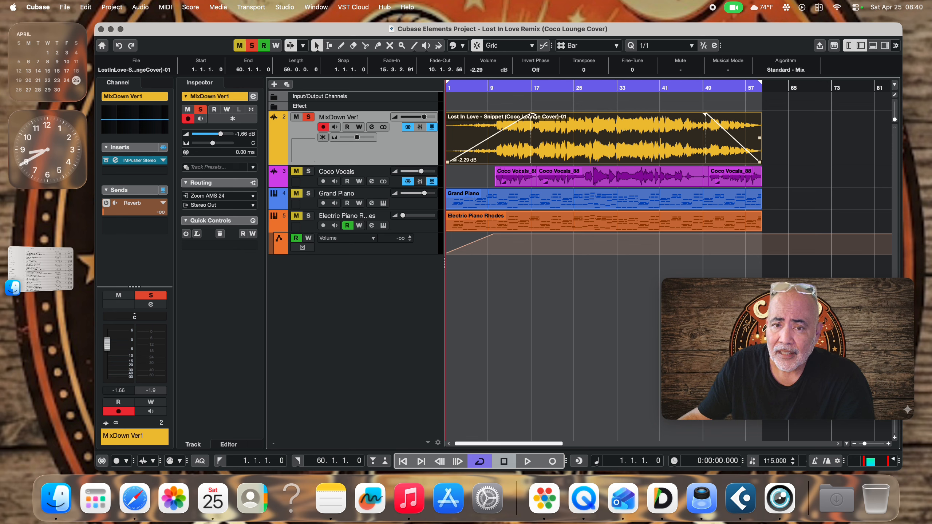
{"action": "left_click_drag", "start_coordinate": [532, 115], "coordinate": [427, 116]}
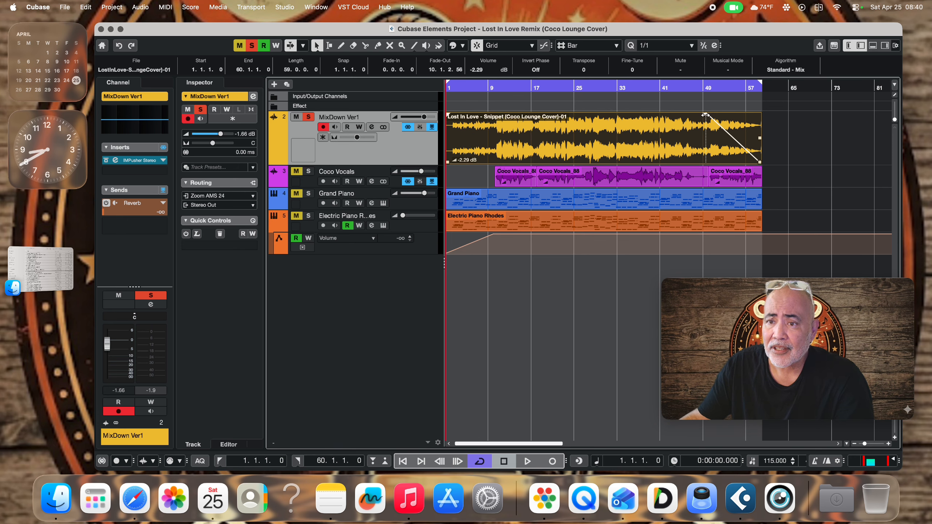
{"action": "left_click_drag", "start_coordinate": [705, 115], "coordinate": [764, 117]}
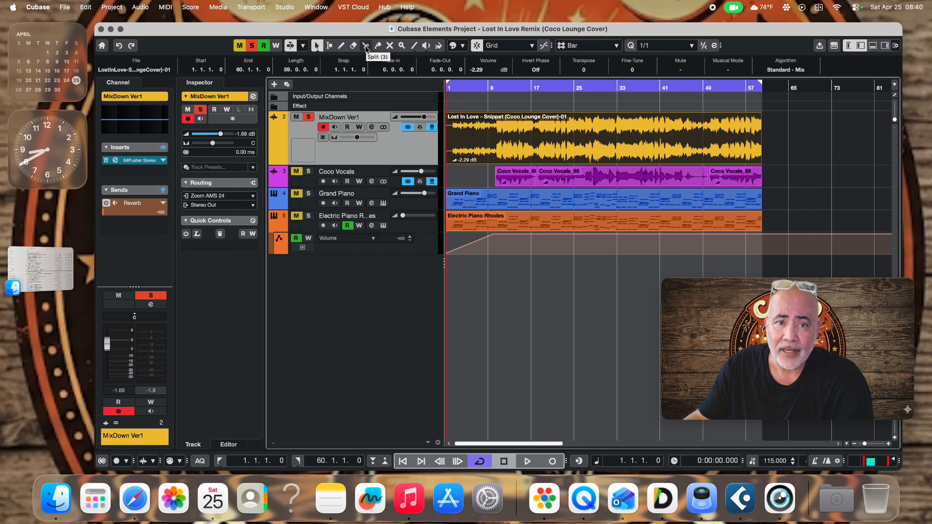
Step: Split the MixDown Ver1 event at bar 27 and move the second part to start at bar 32
{"action": "left_click", "coordinate": [366, 46]}
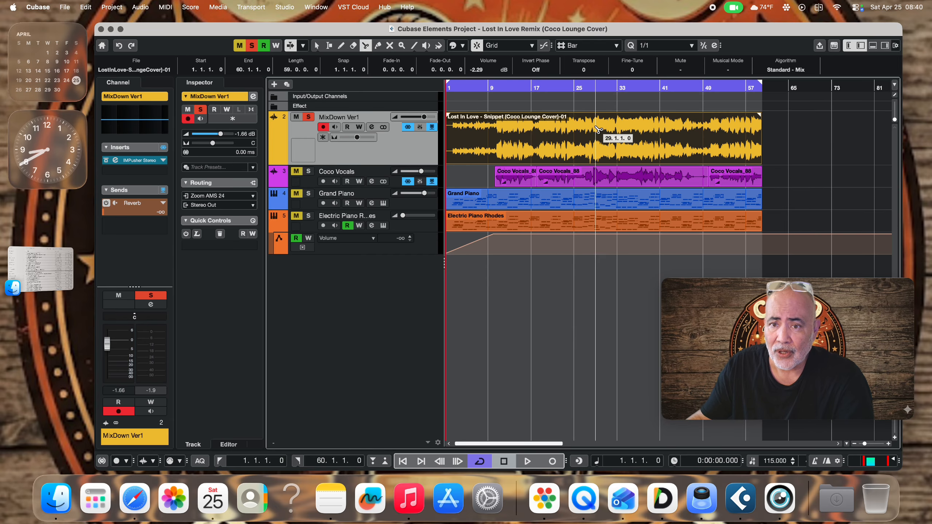
{"action": "left_click", "coordinate": [589, 130]}
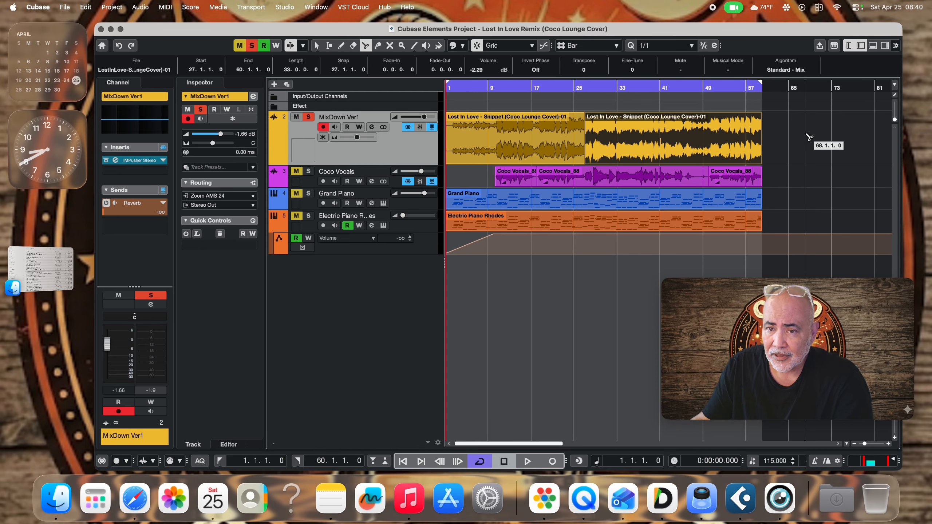
{"action": "left_click", "coordinate": [314, 46]}
{"action": "left_click_drag", "start_coordinate": [663, 146], "coordinate": [690, 146]}
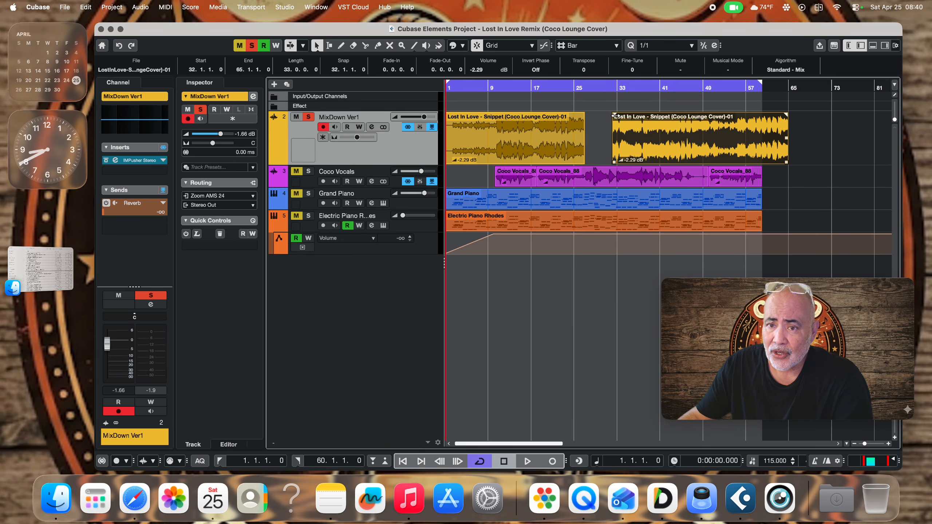
Step: Fade the first MixDown part in and out over about 8 bars 3 beats each, and move the second part back to bar 27 with a fade-in
{"action": "left_click_drag", "start_coordinate": [580, 114], "coordinate": [533, 131]}
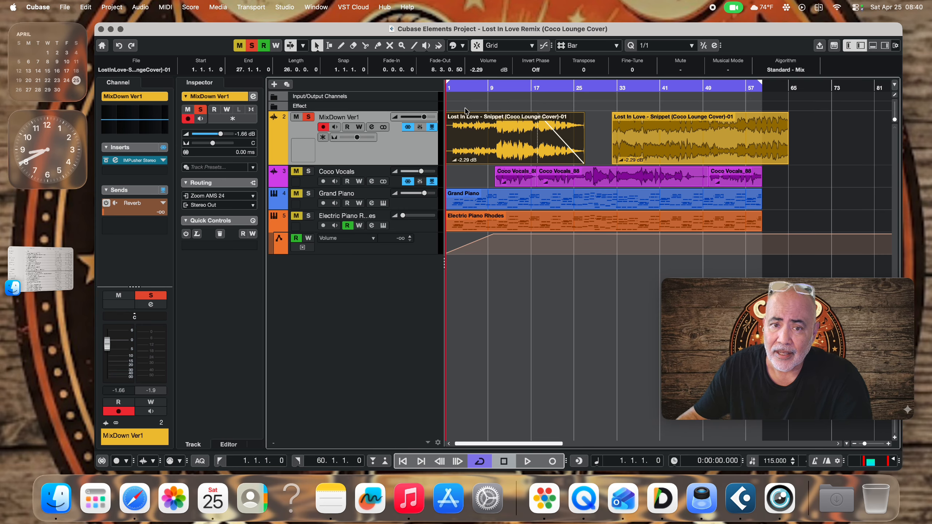
{"action": "left_click_drag", "start_coordinate": [448, 114], "coordinate": [494, 119]}
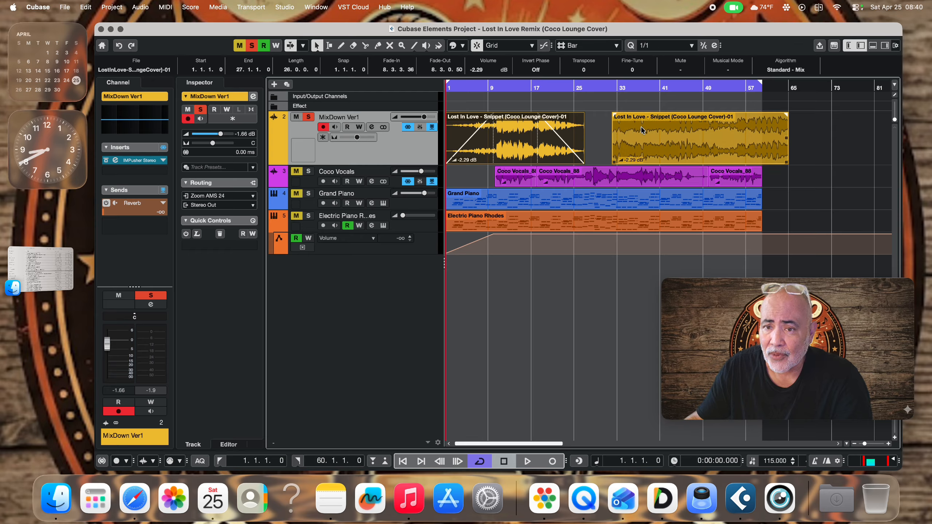
{"action": "left_click_drag", "start_coordinate": [652, 134], "coordinate": [624, 121]}
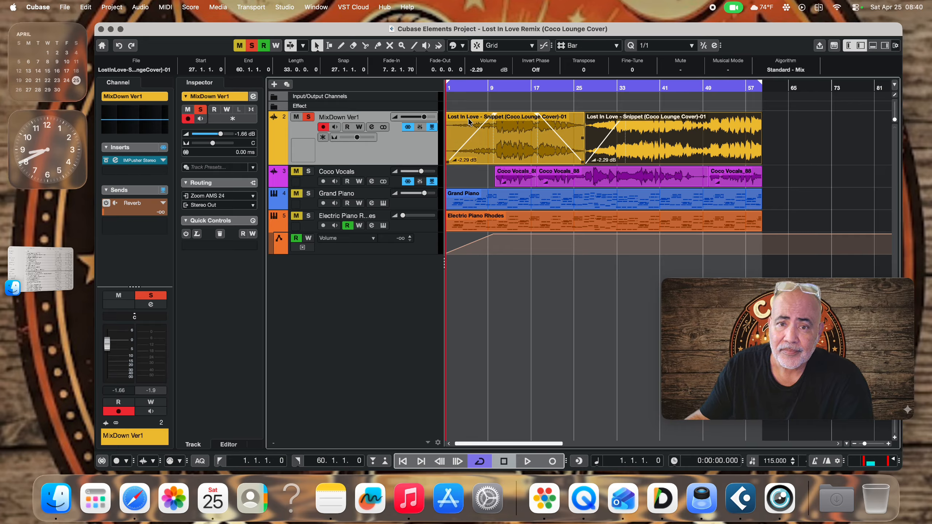
Step: Remove all fade-ins and fade-outs from both MixDown Ver1 parts
{"action": "left_click_drag", "start_coordinate": [497, 115], "coordinate": [446, 115]}
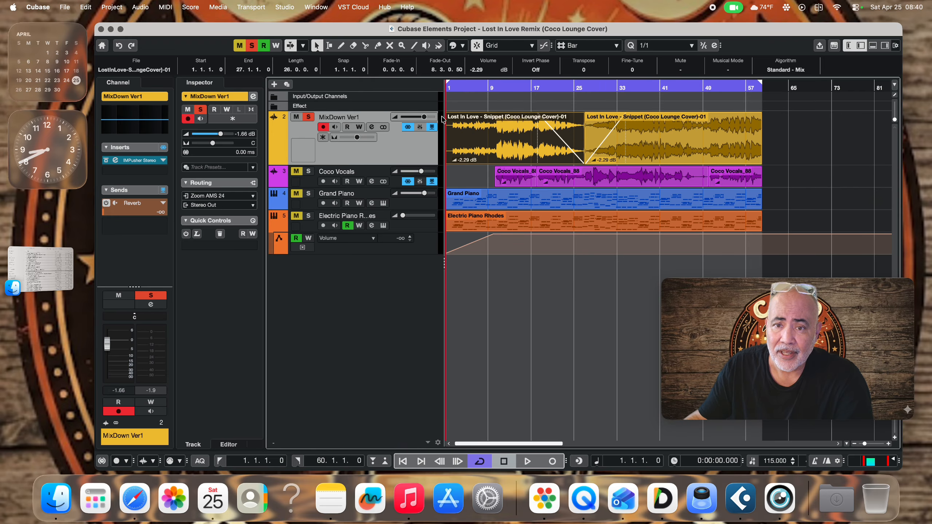
{"action": "left_click_drag", "start_coordinate": [539, 119], "coordinate": [580, 122]}
{"action": "left_click", "coordinate": [803, 132]}
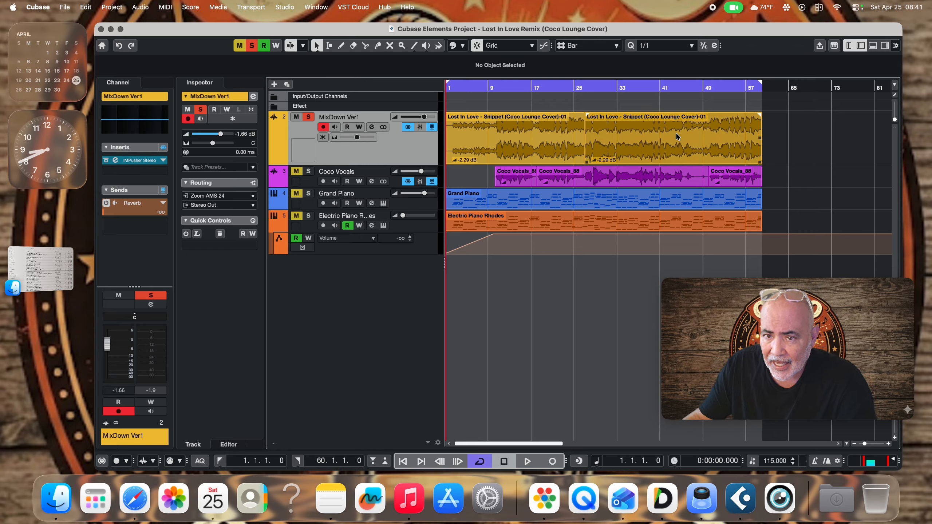
Step: Move the second MixDown Ver1 part to start at bar 23 so it overlaps the first, and crossfade the two parts
{"action": "left_click_drag", "start_coordinate": [677, 137], "coordinate": [654, 144]}
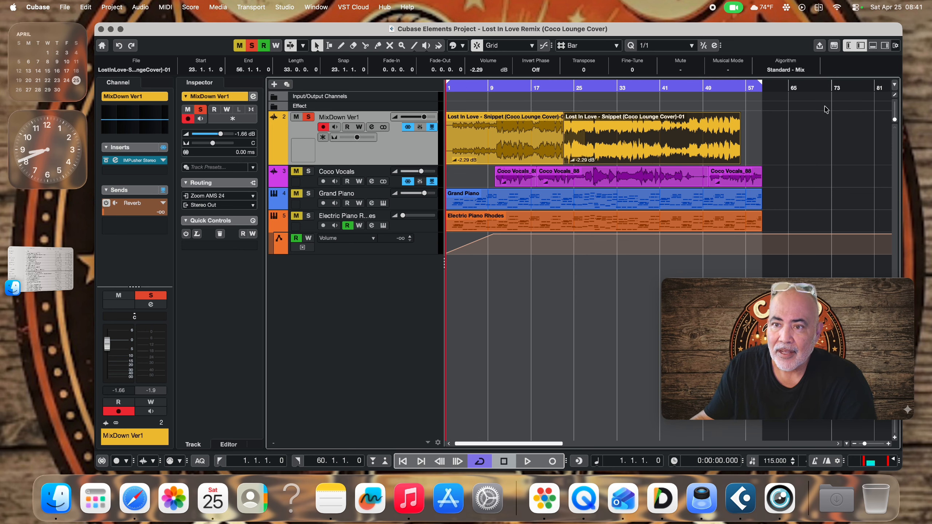
{"action": "left_click", "coordinate": [822, 112]}
{"action": "left_click_drag", "start_coordinate": [509, 102], "coordinate": [615, 145]}
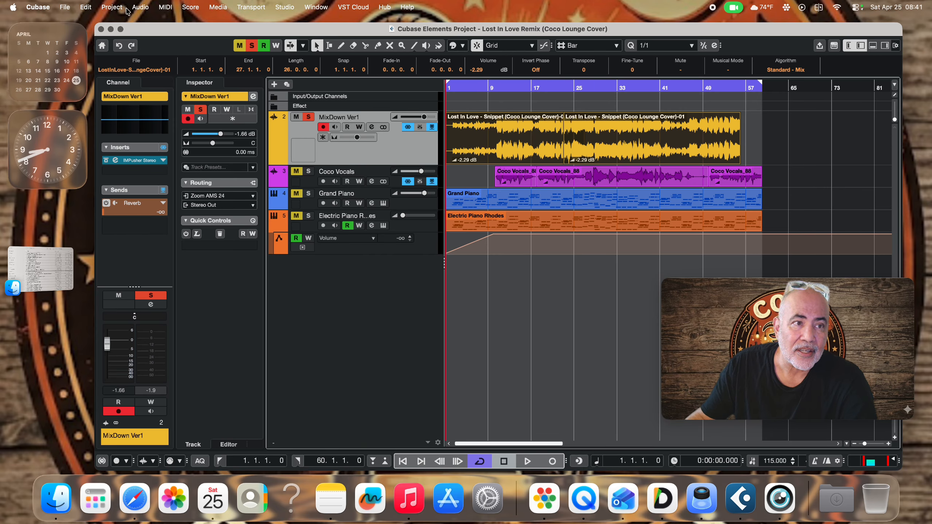
{"action": "left_click", "coordinate": [139, 7]}
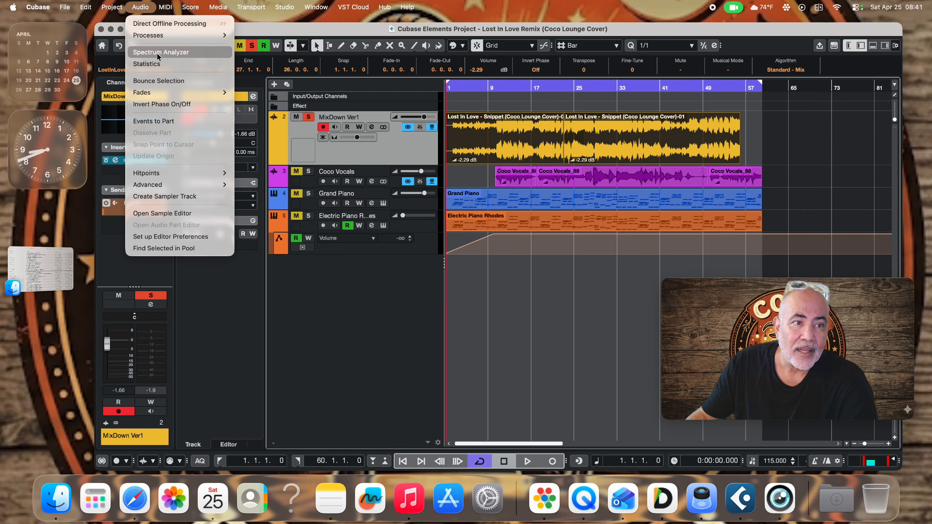
{"action": "mouse_move", "coordinate": [168, 96]}
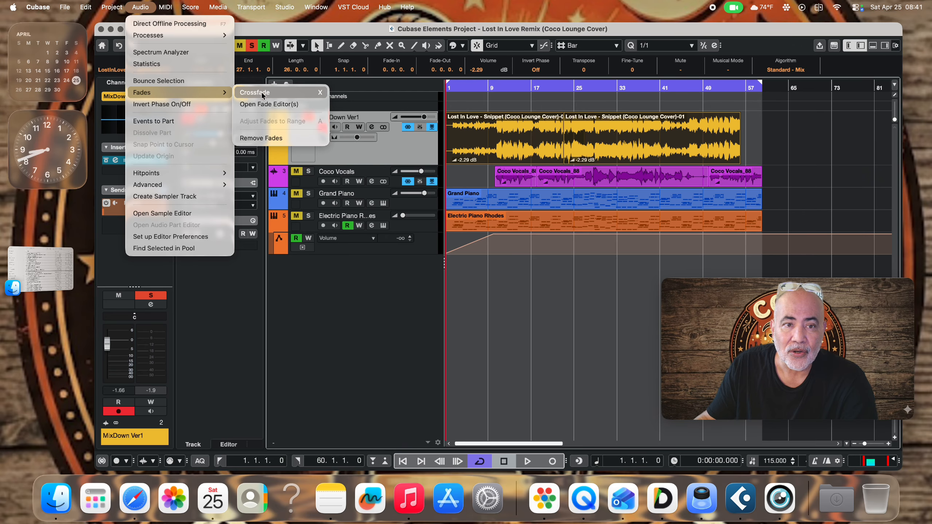
{"action": "left_click", "coordinate": [263, 95]}
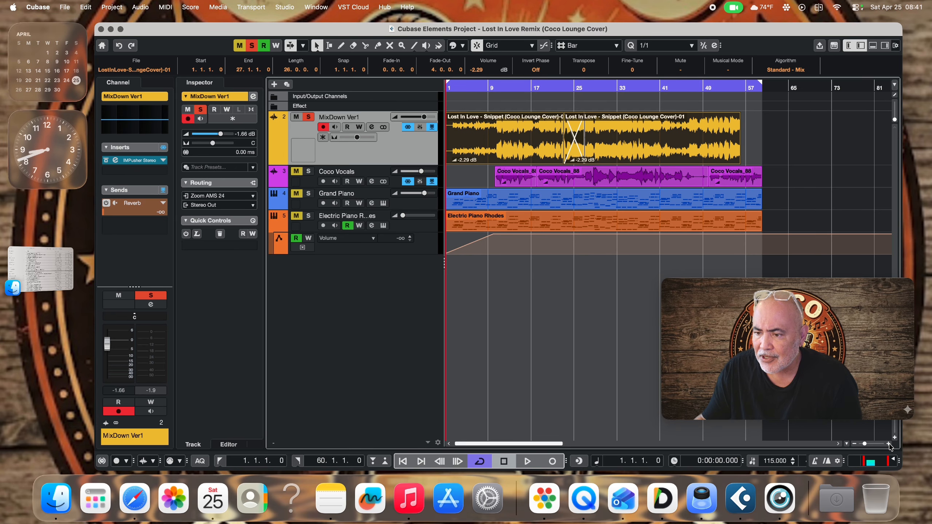
Step: Examine the crossfade between the MixDown parts up close and listen to it from about bar 21
{"action": "left_click", "coordinate": [888, 443]}
{"action": "left_click", "coordinate": [888, 443]}
{"action": "left_click", "coordinate": [888, 443]}
{"action": "left_click", "coordinate": [888, 444]}
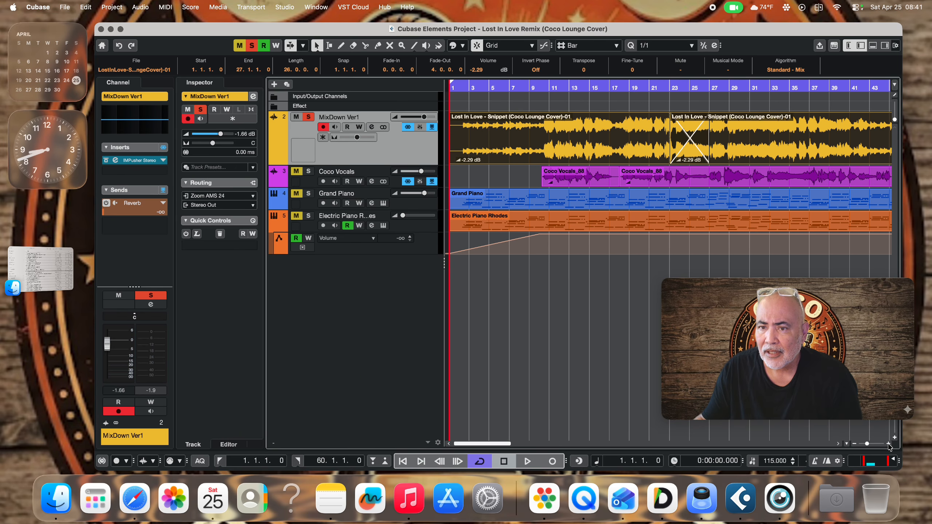
{"action": "scroll", "coordinate": [586, 316], "scroll_direction": "right", "scroll_amount": 4}
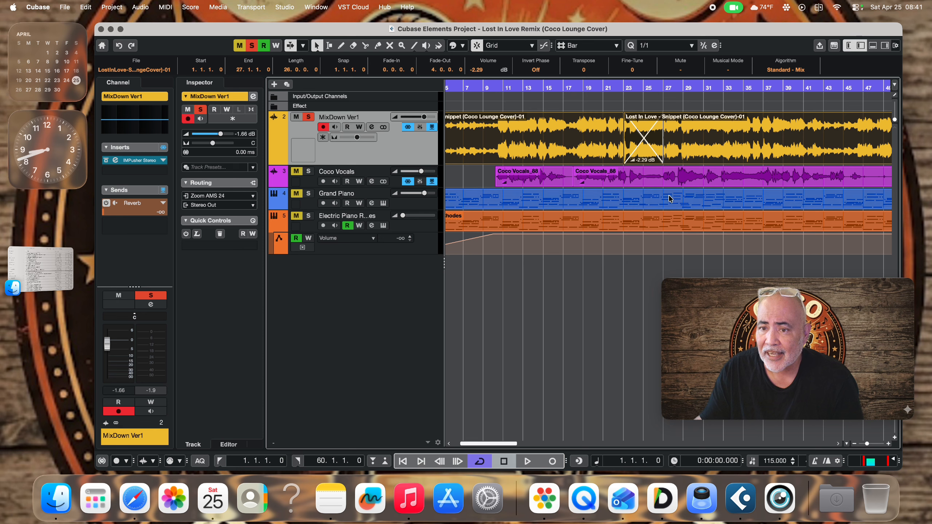
{"action": "left_click", "coordinate": [620, 272]}
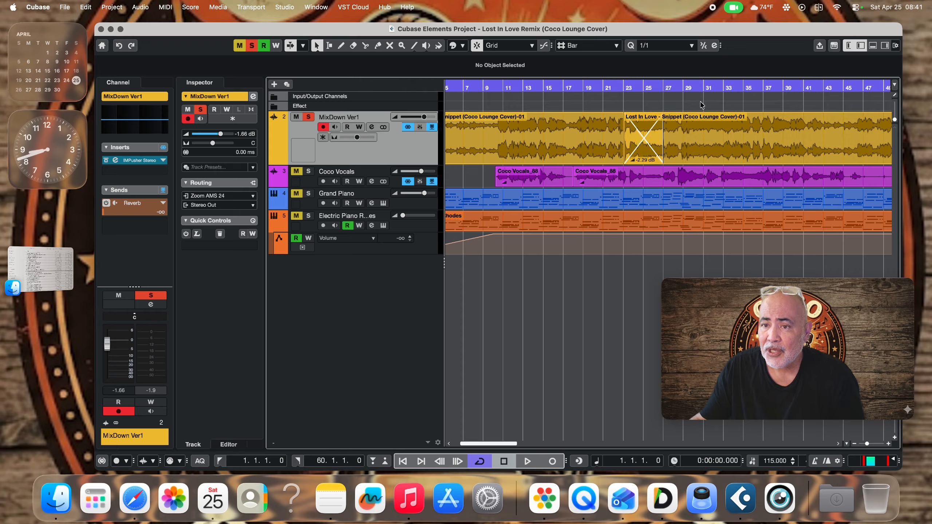
{"action": "left_click", "coordinate": [610, 86]}
{"action": "key", "text": "space"}
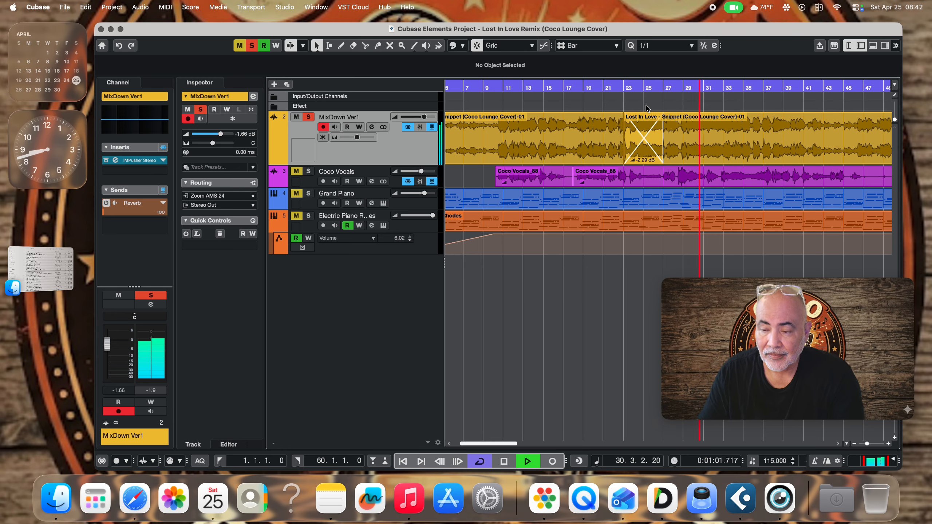
{"action": "key", "text": "space"}
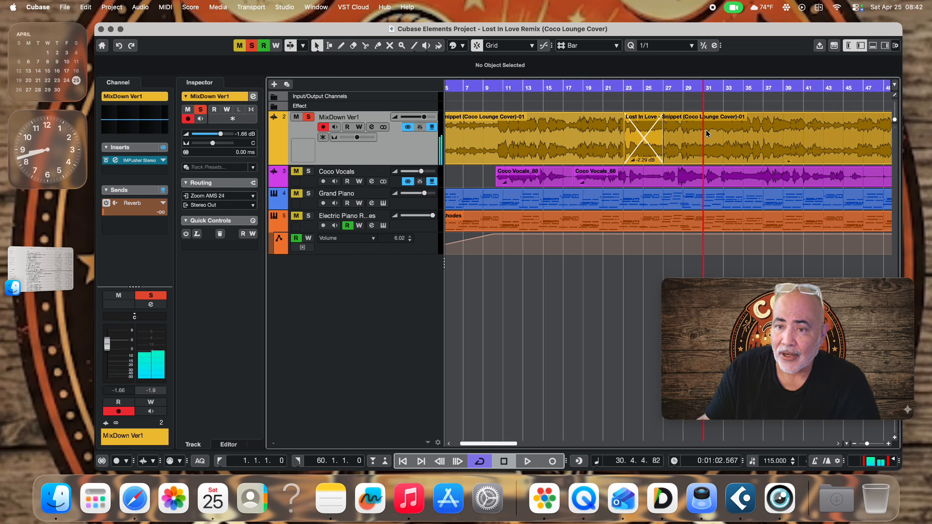
Step: Move the second MixDown Ver1 part back to bar 27 and glue both parts into one event
{"action": "left_click_drag", "start_coordinate": [733, 138], "coordinate": [763, 138]}
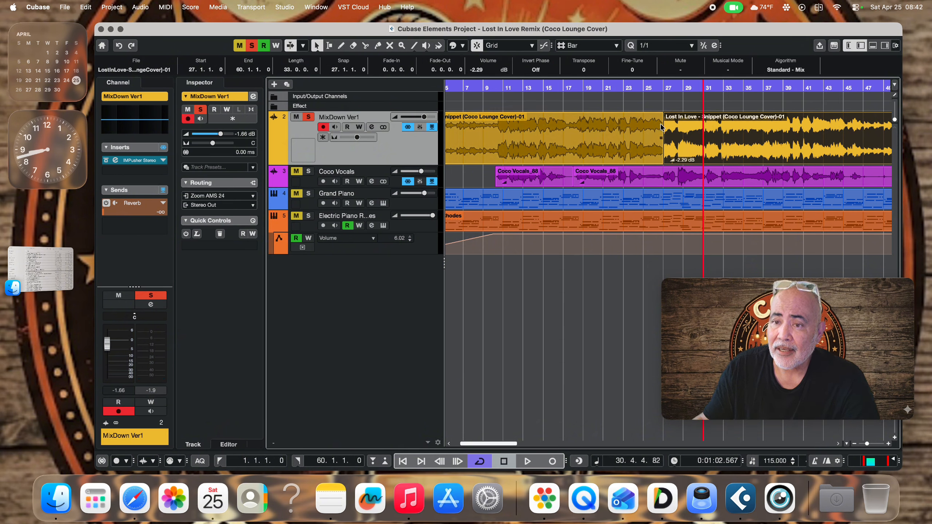
{"action": "left_click", "coordinate": [639, 107]}
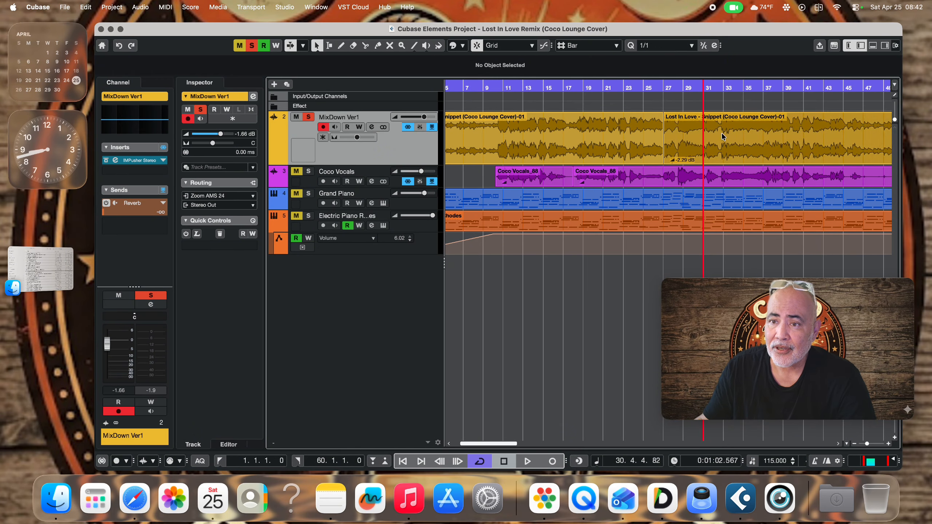
{"action": "left_click", "coordinate": [623, 137]}
{"action": "left_click", "coordinate": [618, 101]}
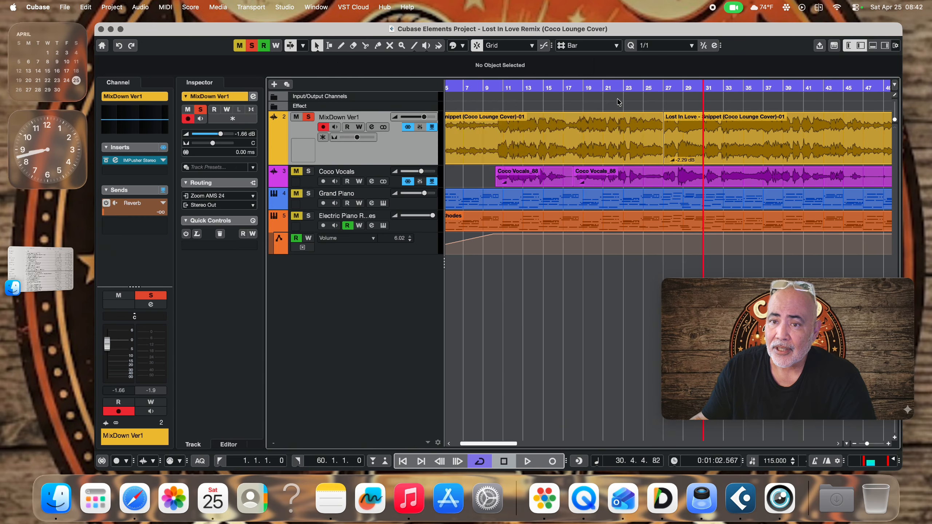
{"action": "left_click_drag", "start_coordinate": [678, 128], "coordinate": [703, 147]}
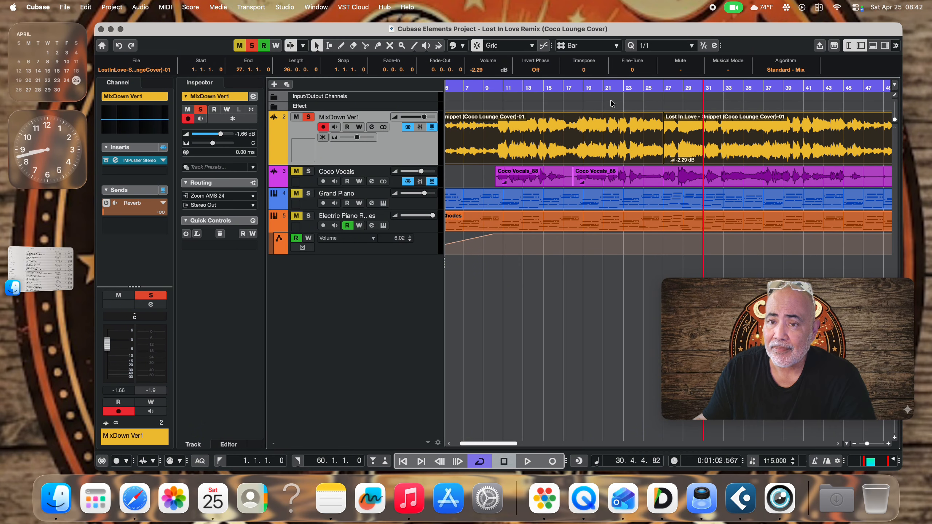
{"action": "left_click_drag", "start_coordinate": [612, 104], "coordinate": [728, 154]}
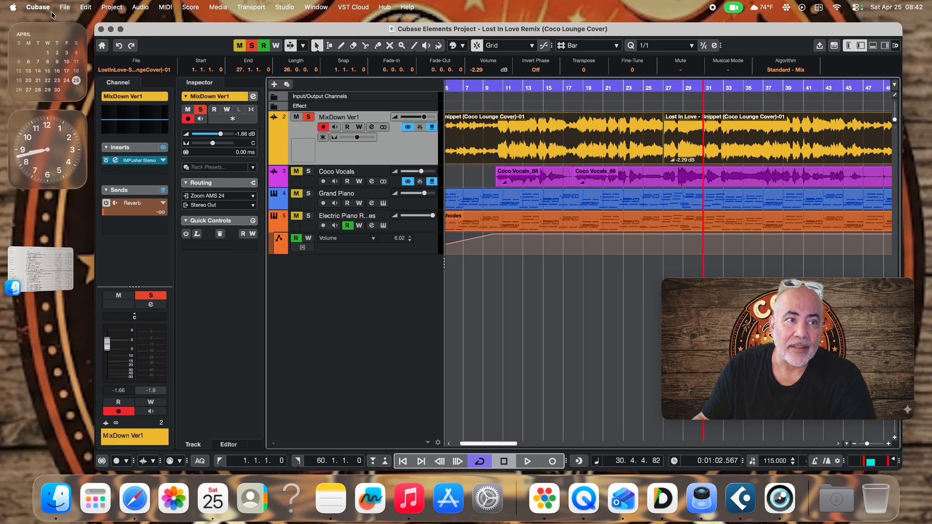
{"action": "left_click", "coordinate": [85, 8]}
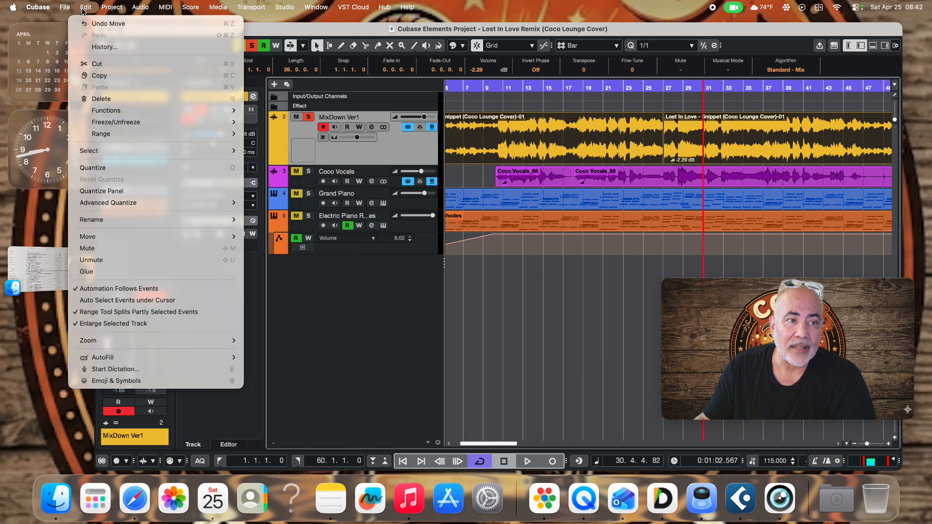
{"action": "left_click", "coordinate": [93, 272]}
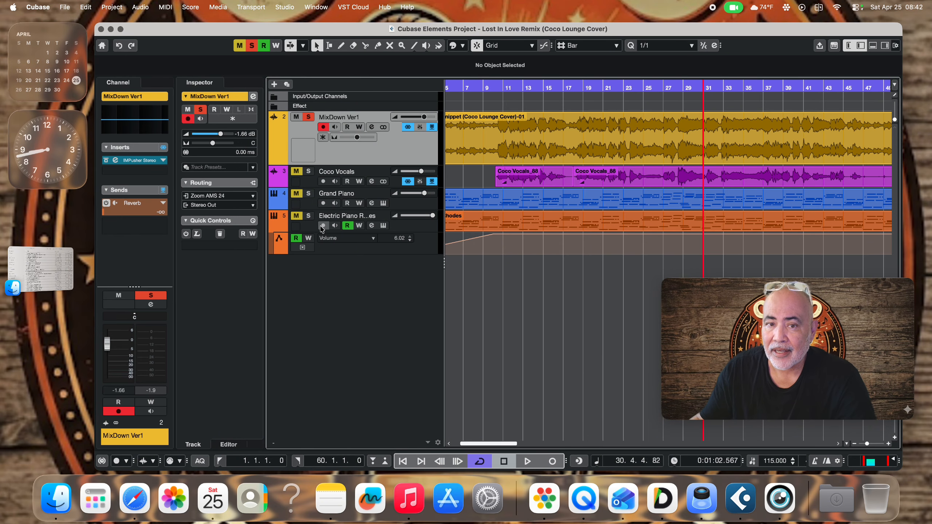
Step: Fade in the start of the glued MixDown Ver1 event over about 10 bars 2 beats
{"action": "scroll", "coordinate": [516, 293], "scroll_direction": "left", "scroll_amount": 3}
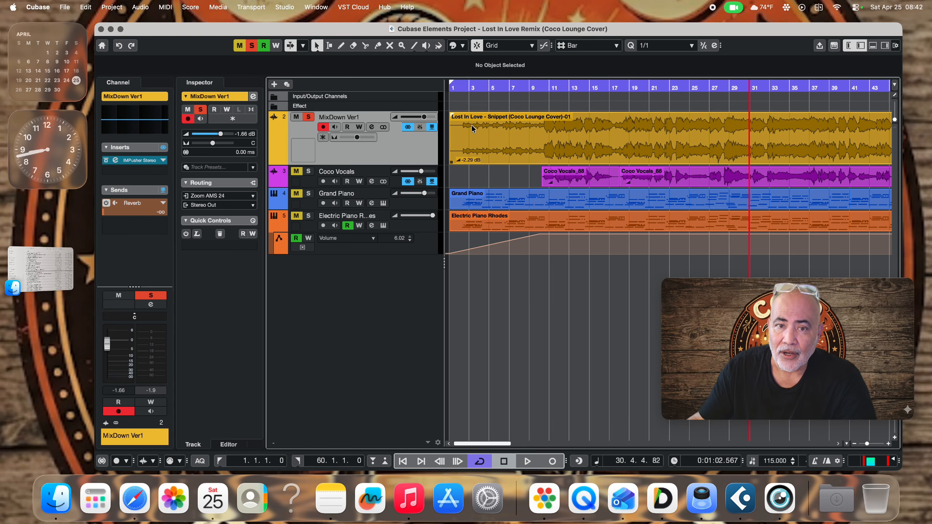
{"action": "mouse_move", "coordinate": [451, 116]}
{"action": "left_mouse_down"}
{"action": "mouse_move", "coordinate": [549, 125]}
{"action": "mouse_move", "coordinate": [548, 145]}
{"action": "mouse_move", "coordinate": [561, 127]}
{"action": "mouse_move", "coordinate": [600, 136]}
{"action": "mouse_move", "coordinate": [451, 117]}
{"action": "left_mouse_up"}
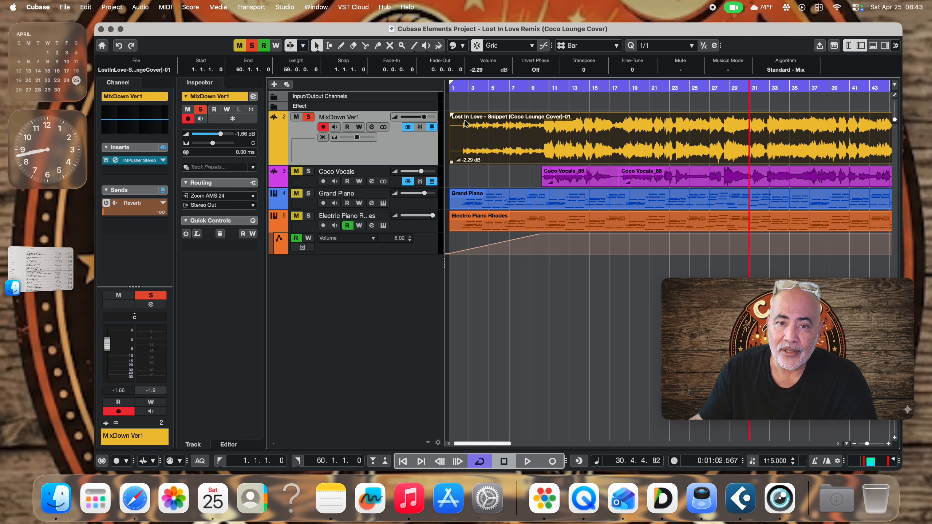
{"action": "left_click", "coordinate": [541, 242]}
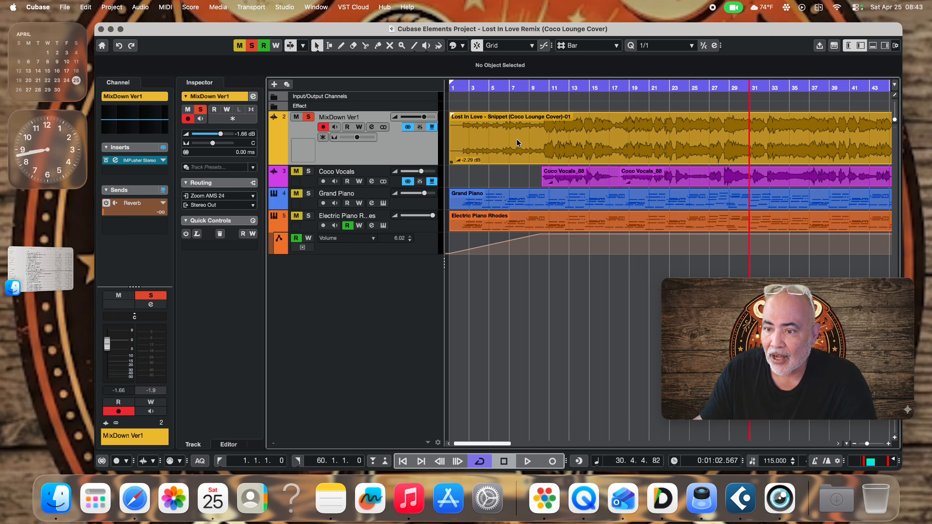
{"action": "key", "text": "Home"}
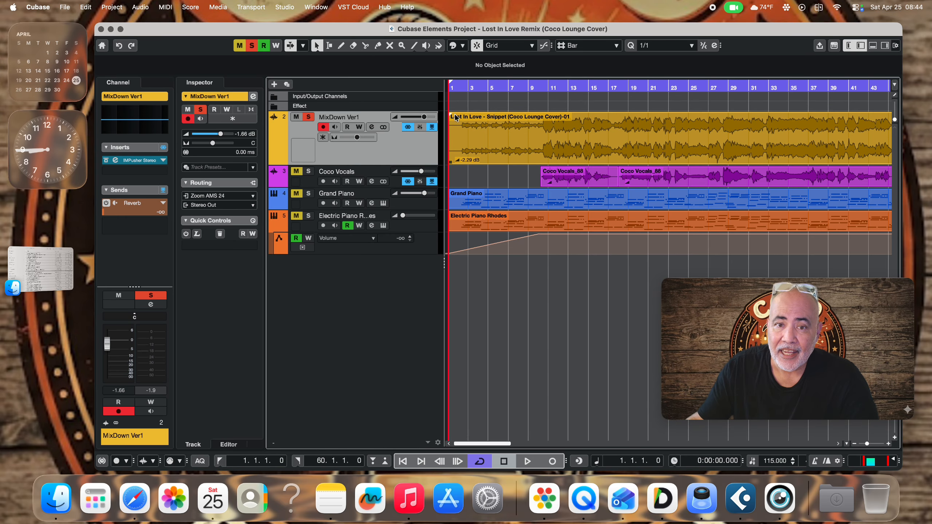
{"action": "left_click_drag", "start_coordinate": [450, 114], "coordinate": [556, 142]}
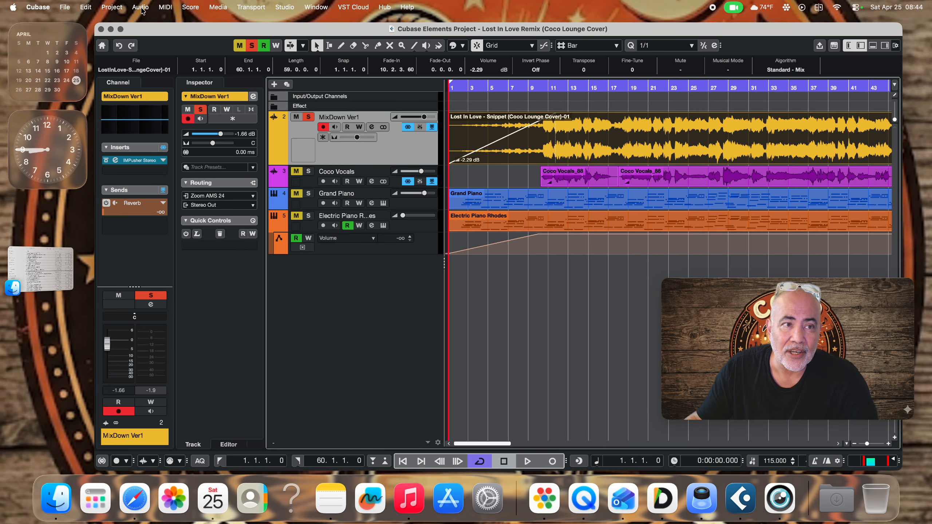
Step: Shape the MixDown event's fade-in as a slow-starting, late-rising curve in the fade editor and apply it
{"action": "left_click", "coordinate": [141, 8]}
{"action": "mouse_move", "coordinate": [153, 93]}
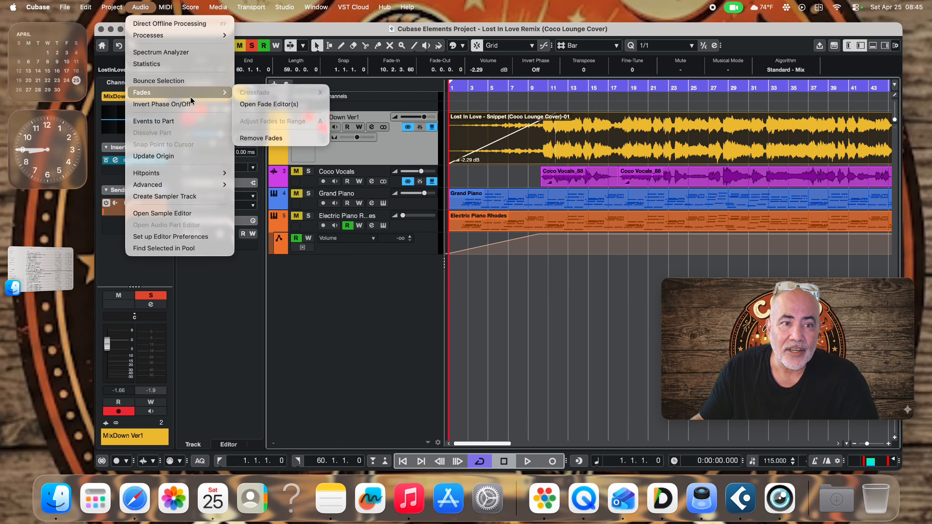
{"action": "left_click", "coordinate": [281, 105]}
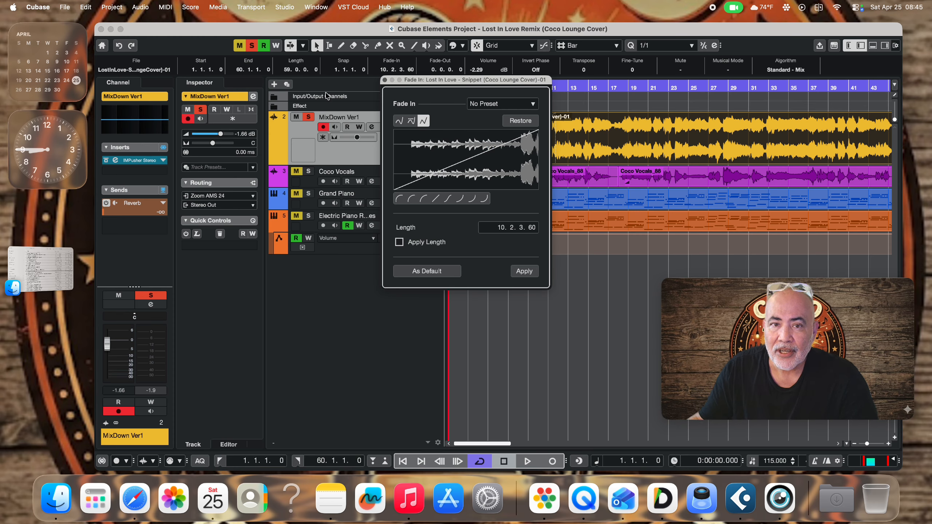
{"action": "left_click_drag", "start_coordinate": [476, 84], "coordinate": [357, 81]}
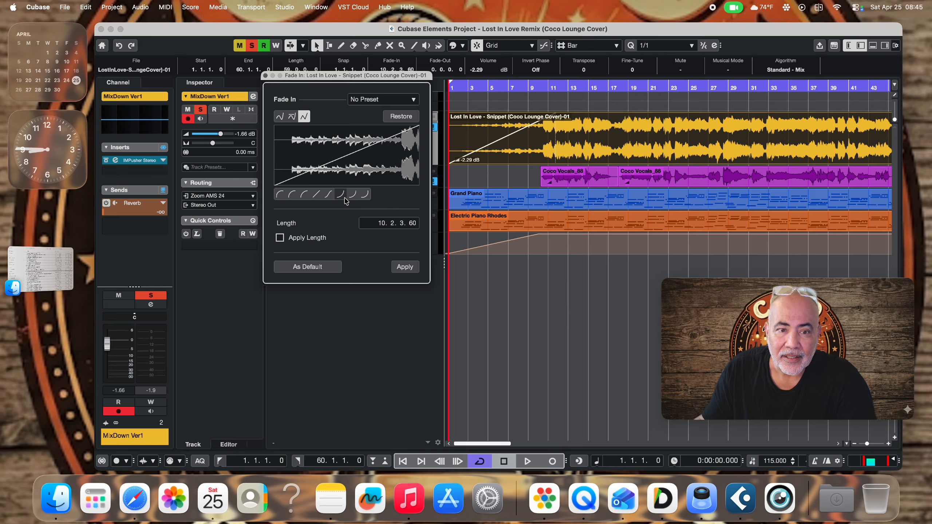
{"action": "left_click", "coordinate": [341, 197]}
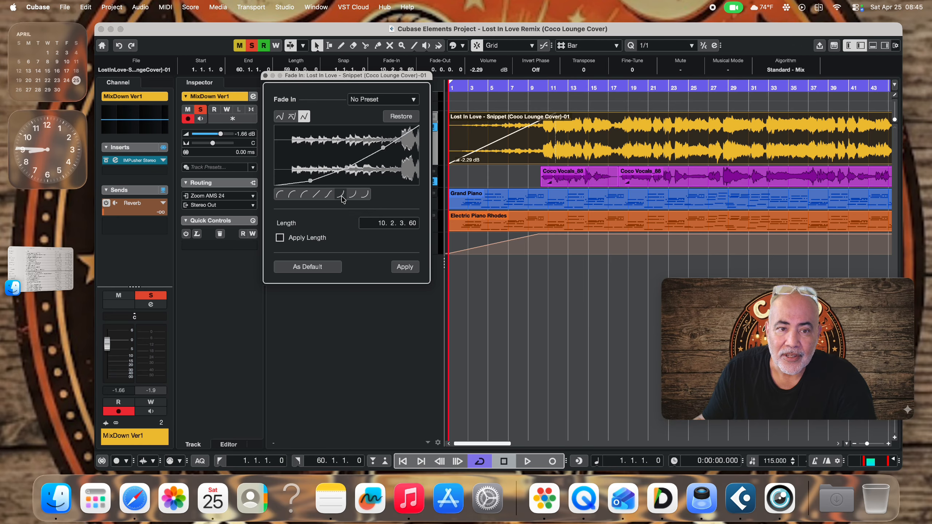
{"action": "left_click_drag", "start_coordinate": [347, 169], "coordinate": [393, 152]}
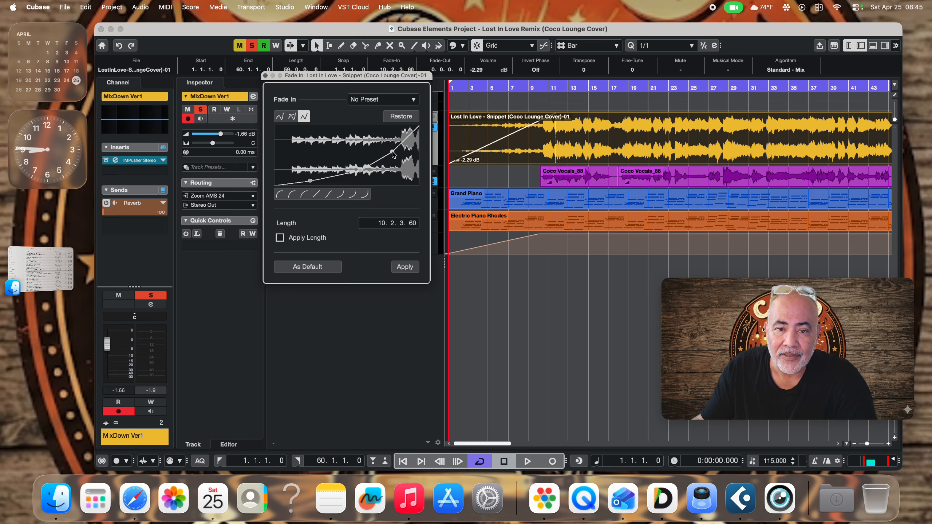
{"action": "left_click", "coordinate": [406, 269]}
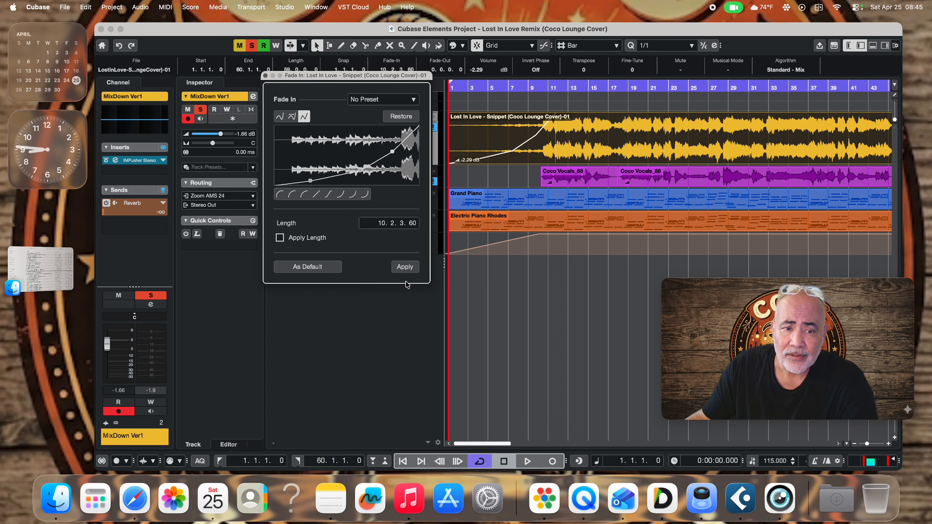
{"action": "left_click", "coordinate": [265, 76]}
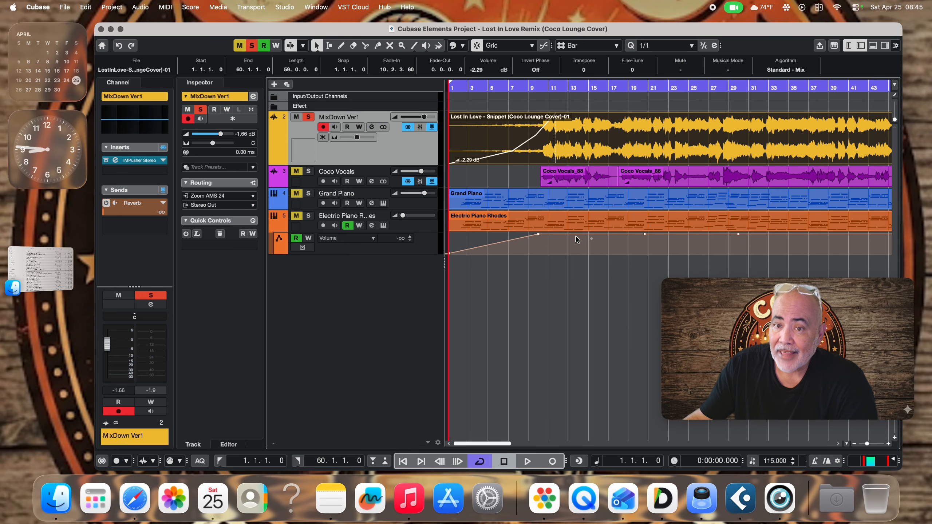
Step: Fade out the end of the MixDown Ver1 event over about 10 bars 2 beats
{"action": "scroll", "coordinate": [593, 285], "scroll_direction": "right", "scroll_amount": 10}
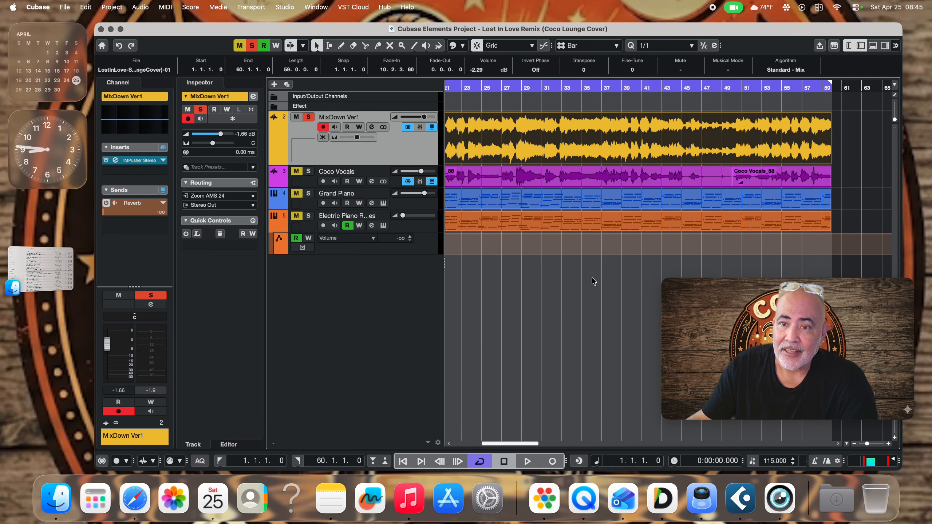
{"action": "scroll", "coordinate": [594, 282], "scroll_direction": "right", "scroll_amount": 2}
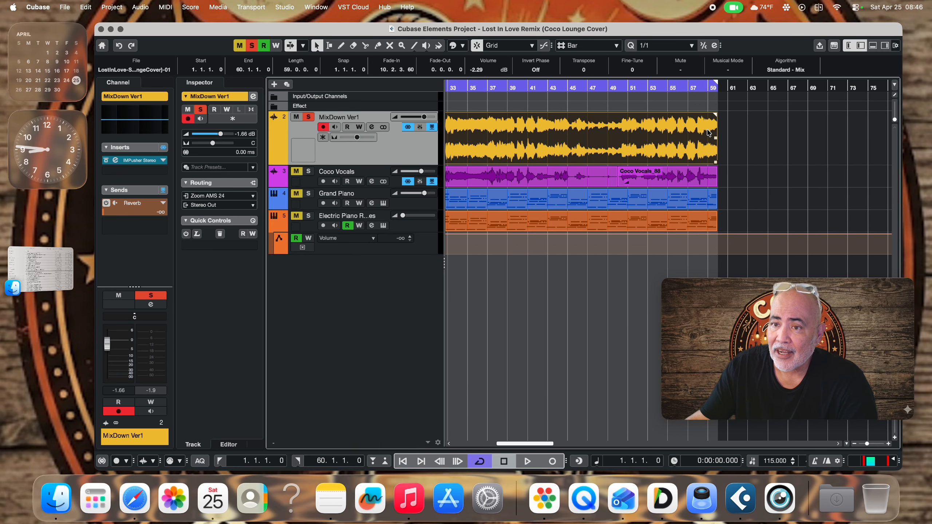
{"action": "left_click_drag", "start_coordinate": [711, 117], "coordinate": [607, 116]}
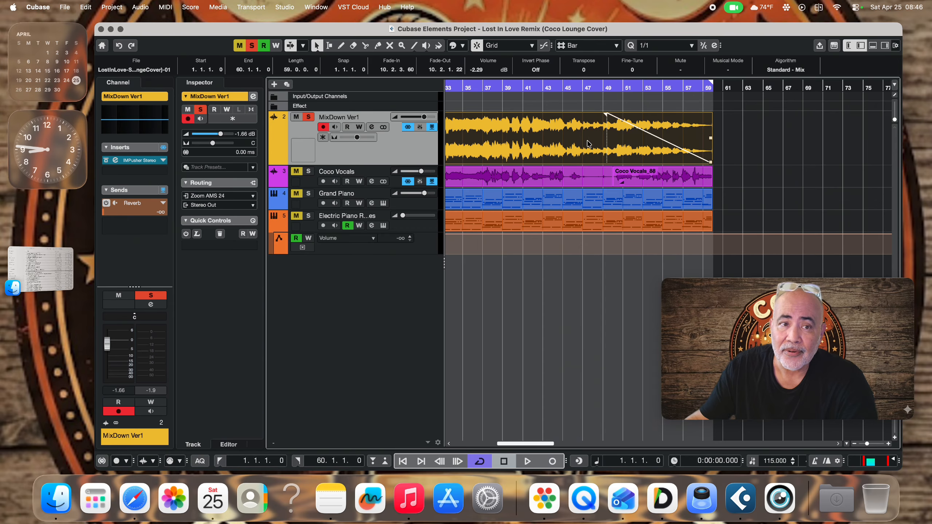
Step: Shape the MixDown Ver1 event's fade-out as an early-falling curve that eases off gently, apply it and close the fade editors
{"action": "left_click", "coordinate": [140, 7]}
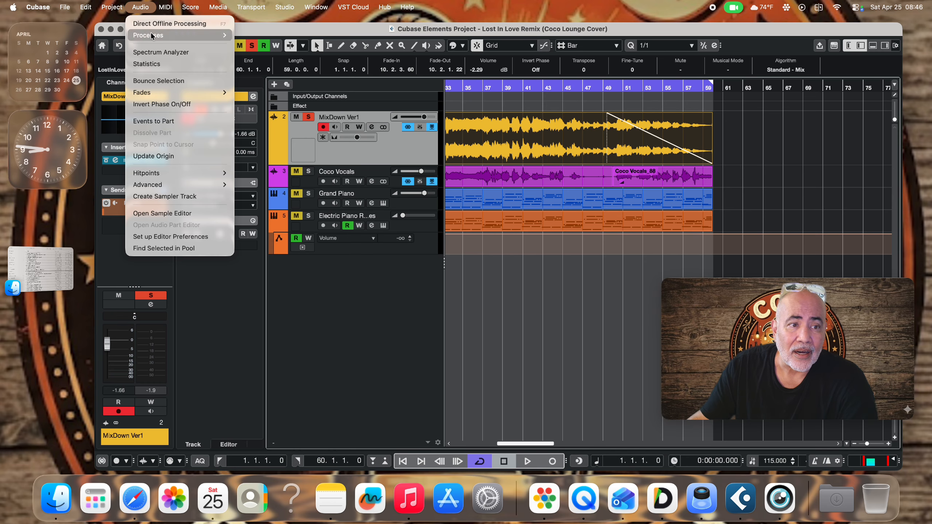
{"action": "mouse_move", "coordinate": [214, 94]}
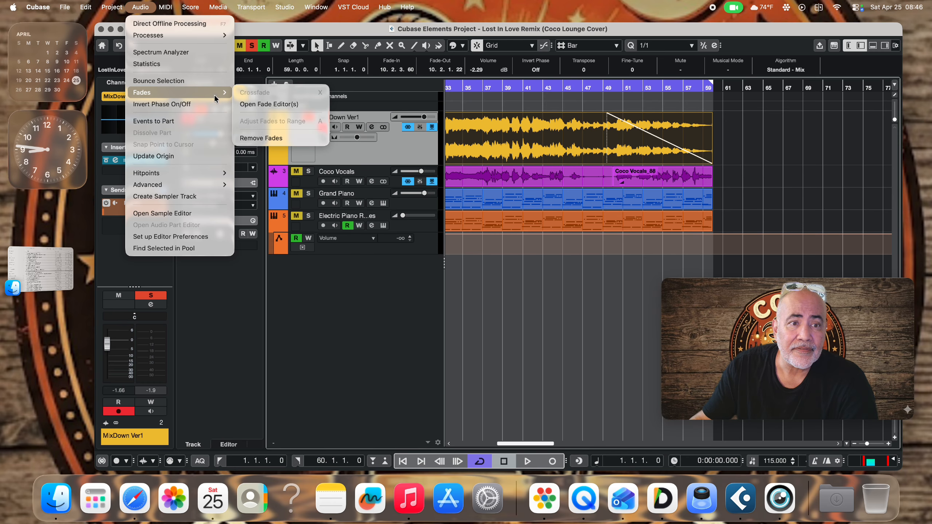
{"action": "left_click", "coordinate": [259, 104]}
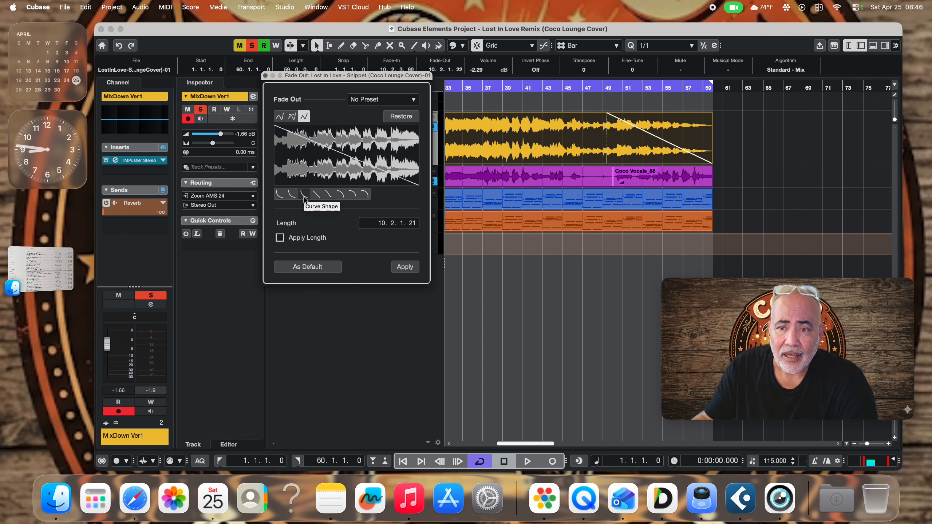
{"action": "left_click", "coordinate": [316, 195]}
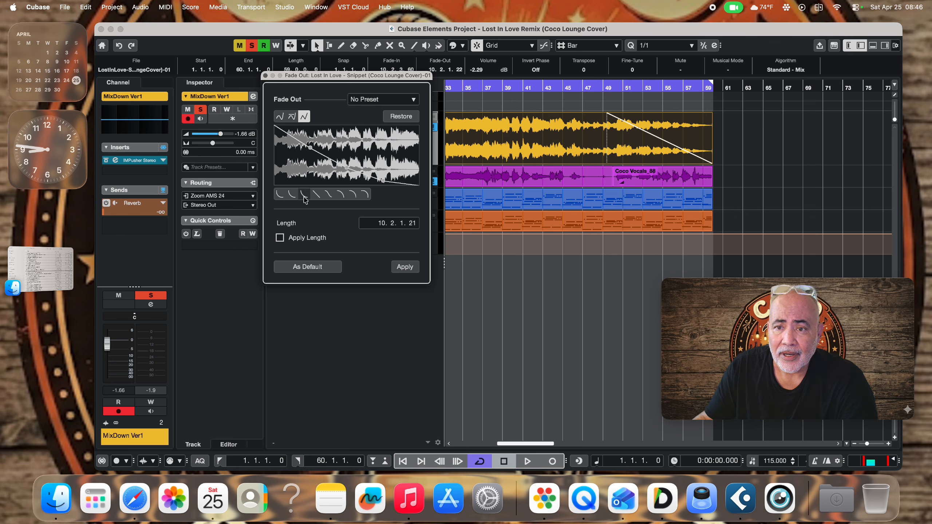
{"action": "left_click", "coordinate": [405, 267]}
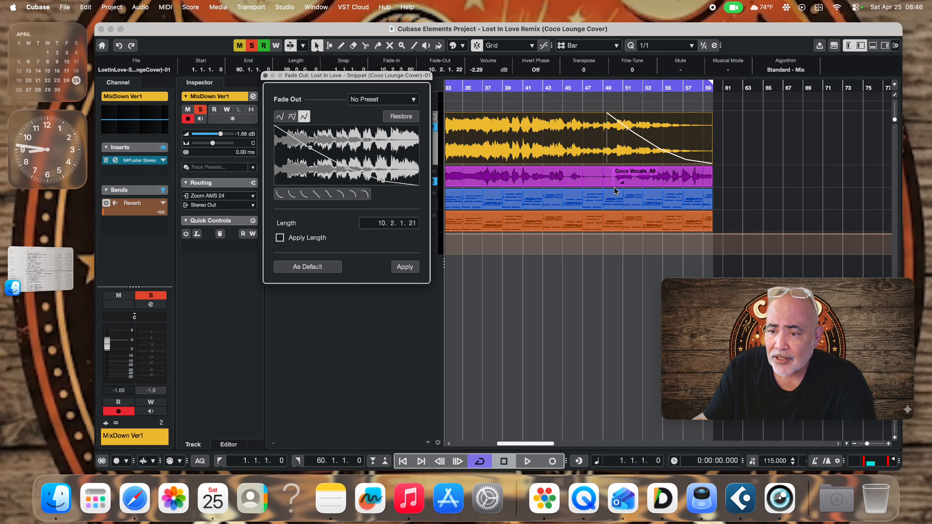
{"action": "left_click", "coordinate": [265, 75]}
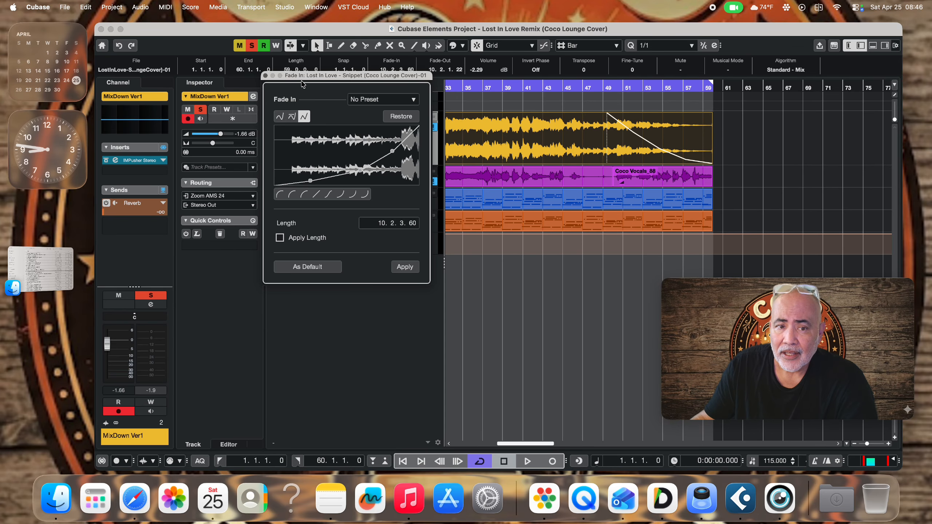
{"action": "left_click", "coordinate": [265, 75]}
Step: Play the project from bar 49 to hear the curved fade-out on the MixDown Ver1 track
{"action": "scroll", "coordinate": [543, 273], "scroll_direction": "left", "scroll_amount": 2}
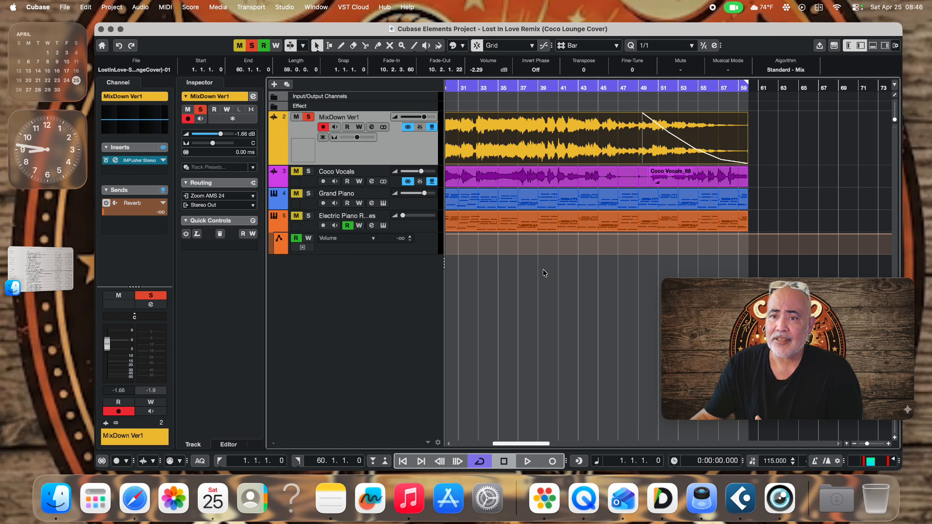
{"action": "scroll", "coordinate": [543, 273], "scroll_direction": "left", "scroll_amount": 4}
{"action": "left_click", "coordinate": [710, 85]}
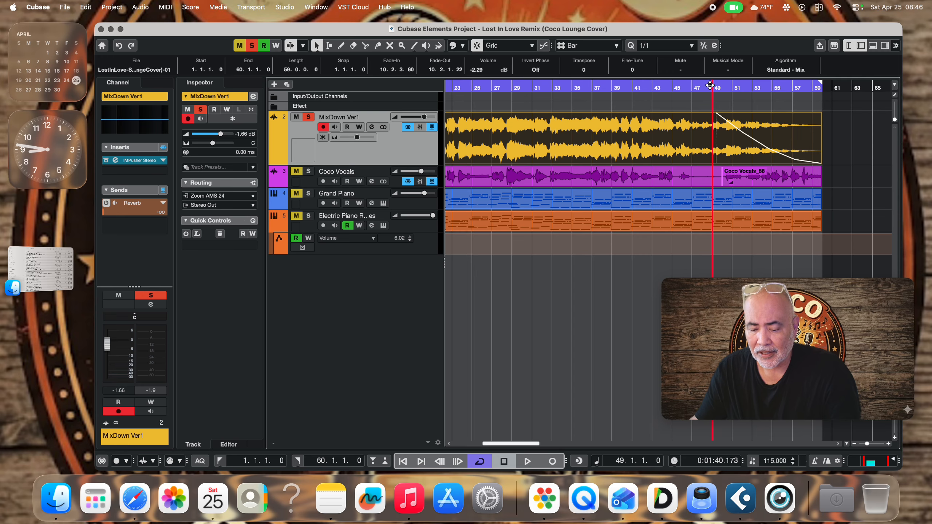
{"action": "key", "text": "space"}
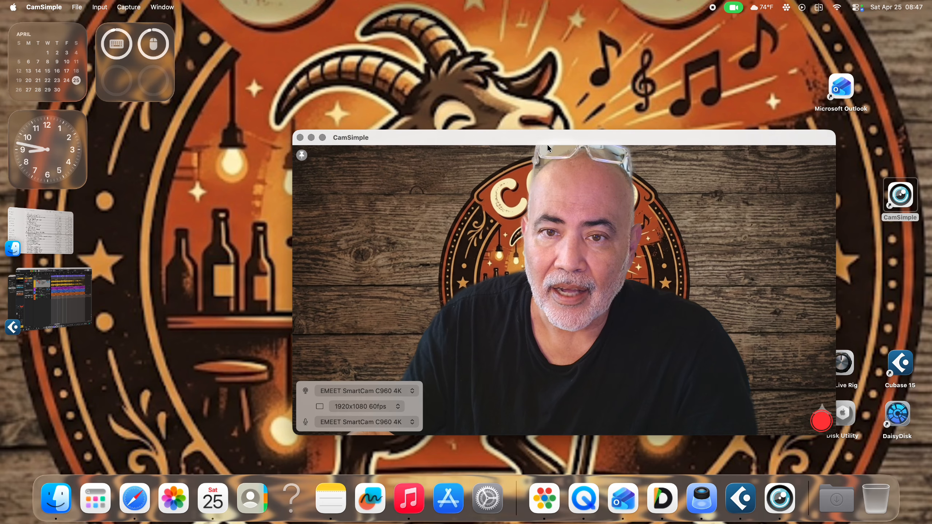
{"action": "left_click_drag", "start_coordinate": [536, 139], "coordinate": [452, 77]}
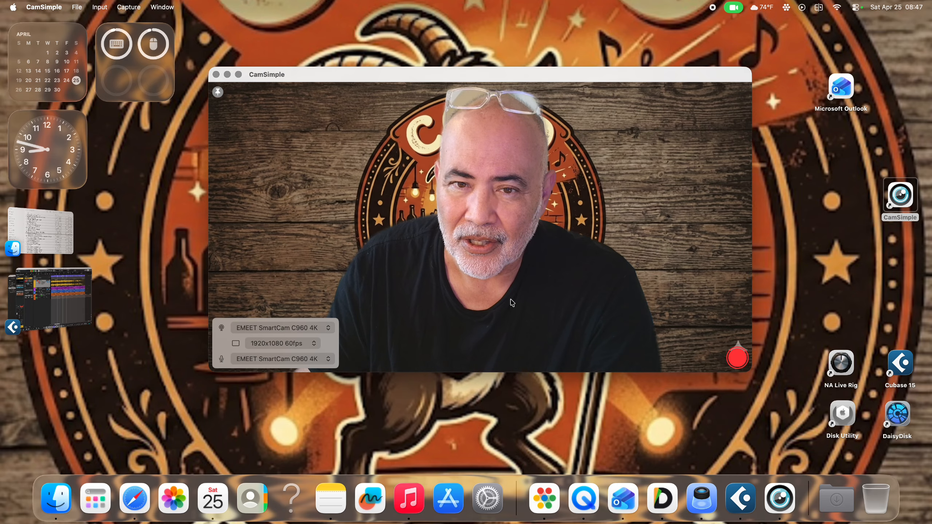
{"action": "left_click", "coordinate": [740, 498]}
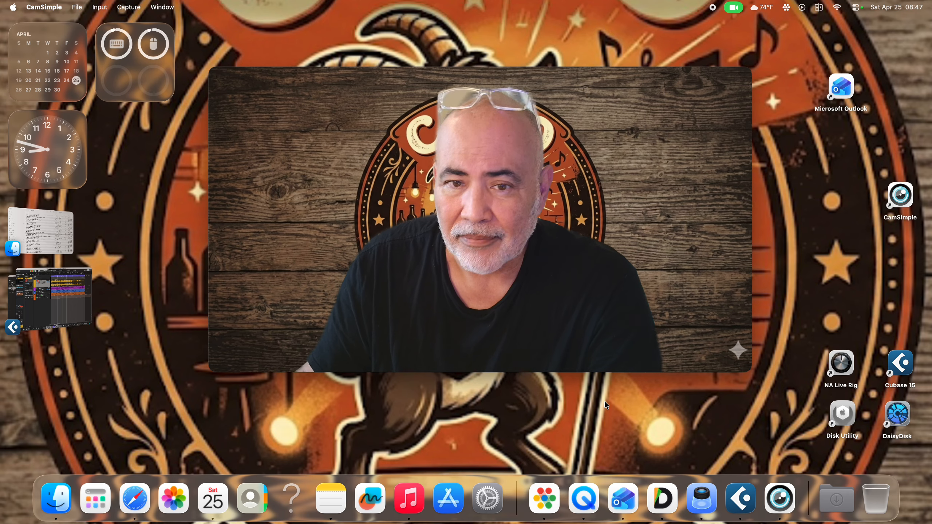